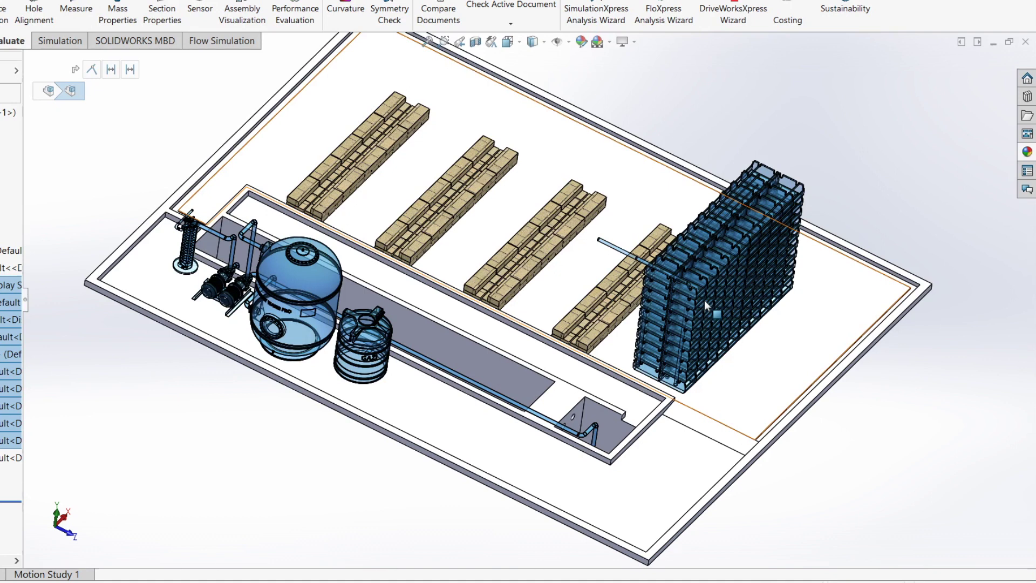
Hide the selected crab box rack, tanks, pumps and piping so only the cement foundation and the brick pedestals are displayed.
scroll(242, 339, down, 2)
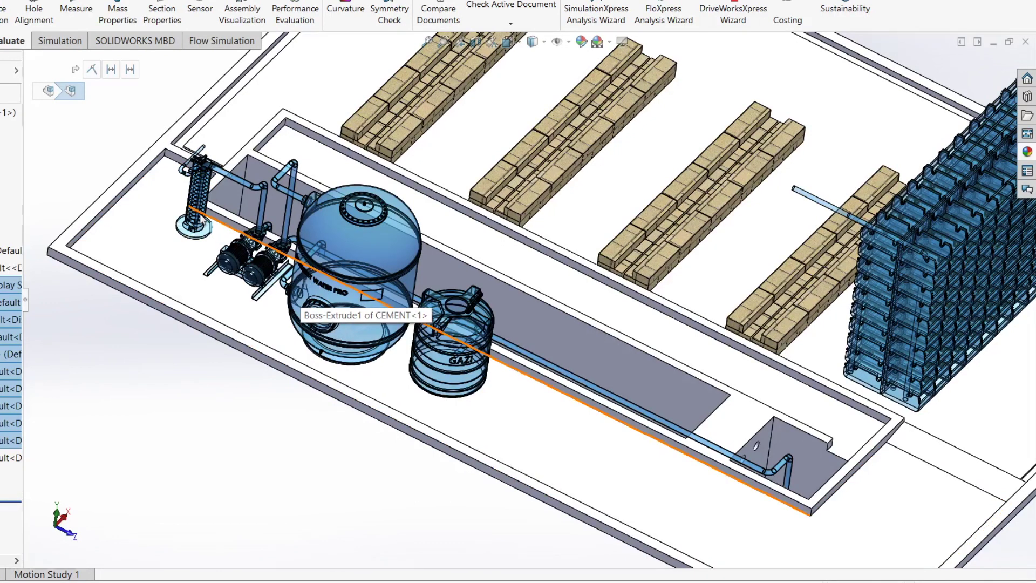
scroll(735, 297, up, 3)
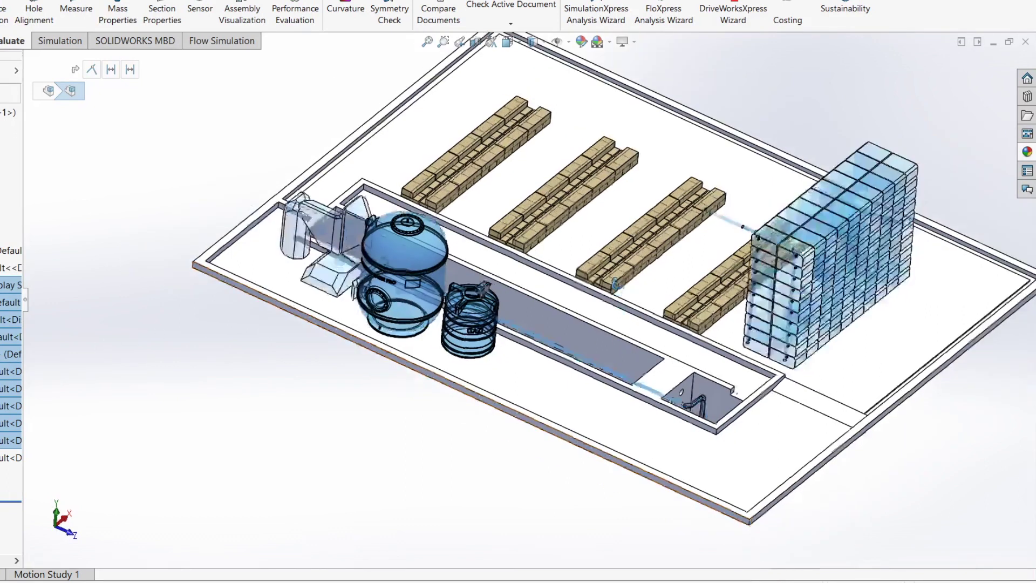
middle_drag(616, 283, 617, 263)
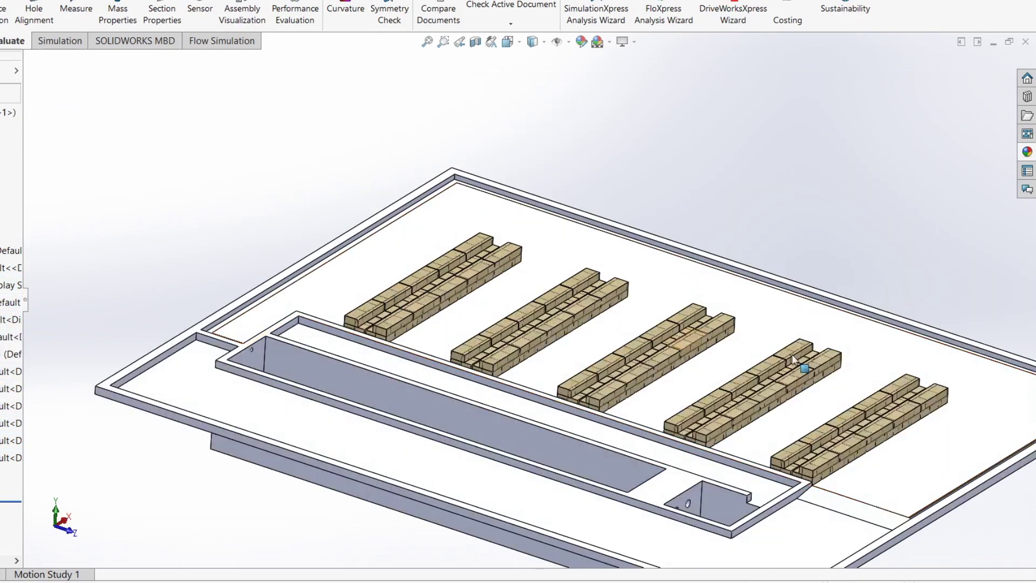
scroll(798, 360, up, 2)
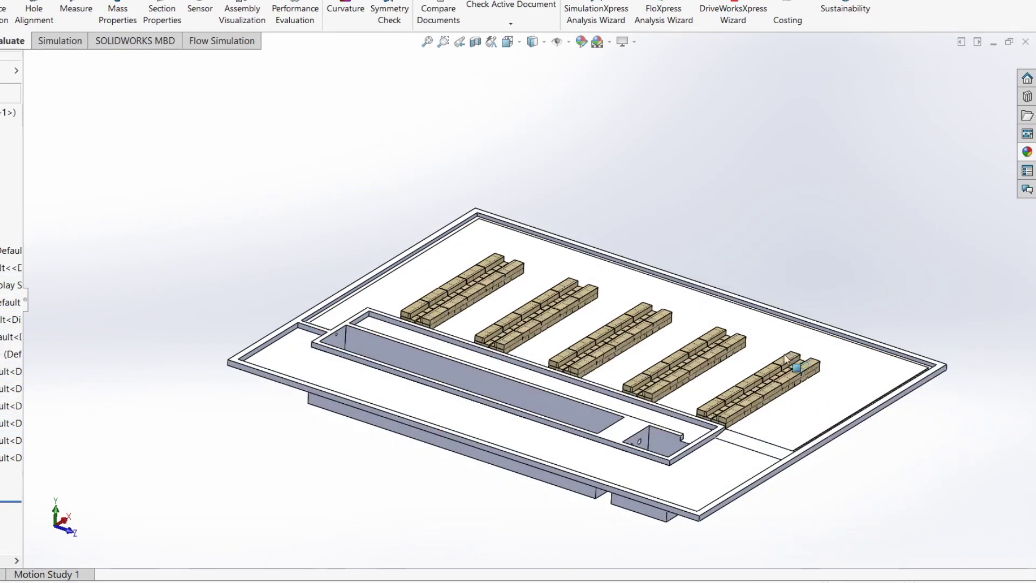
Show the Assem2_box on padestal component on the foundation.
scroll(810, 367, down, 1)
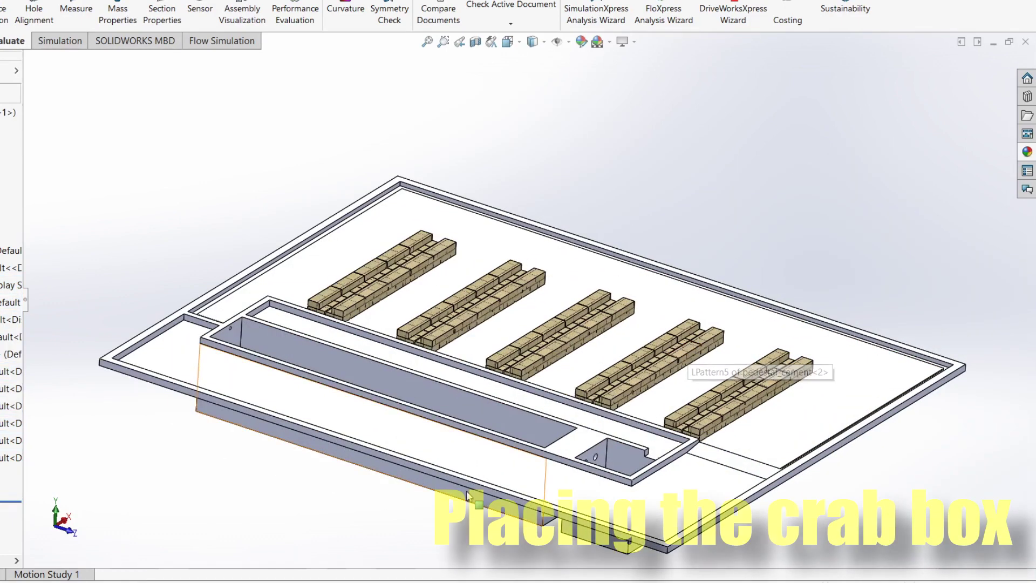
middle_drag(468, 492, 547, 518)
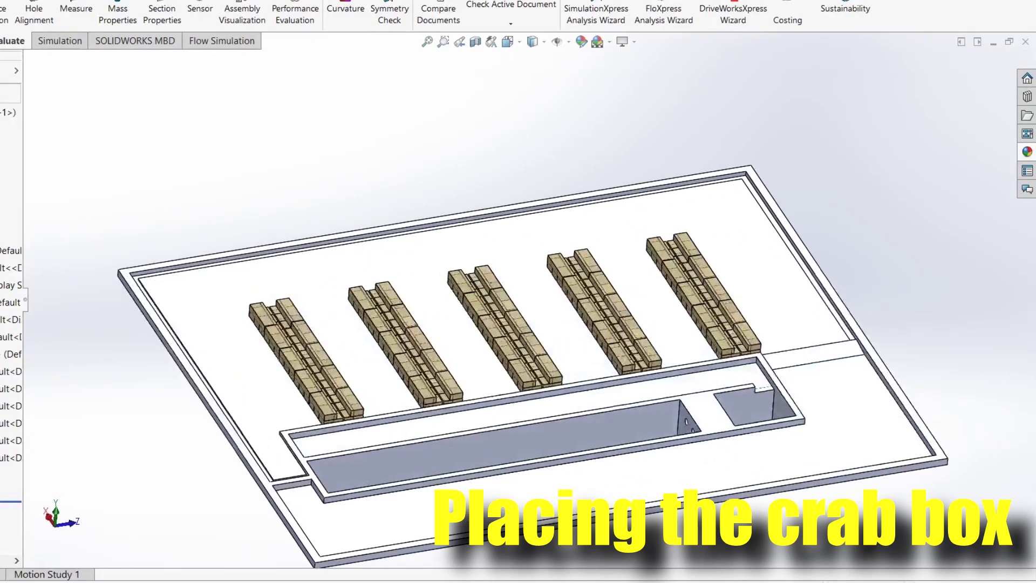
scroll(406, 412, down, 1)
scroll(312, 394, down, 2)
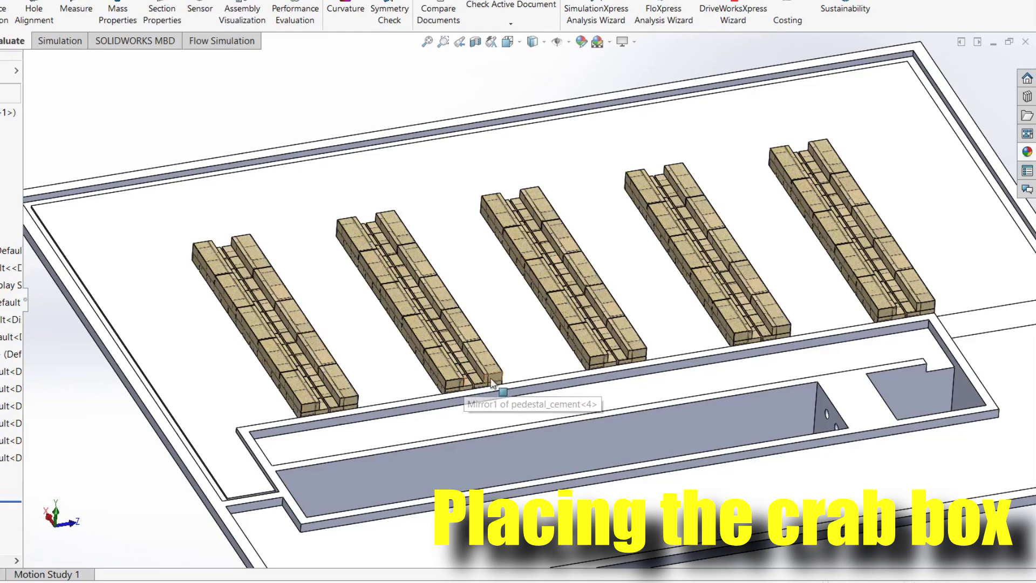
middle_drag(612, 340, 440, 419)
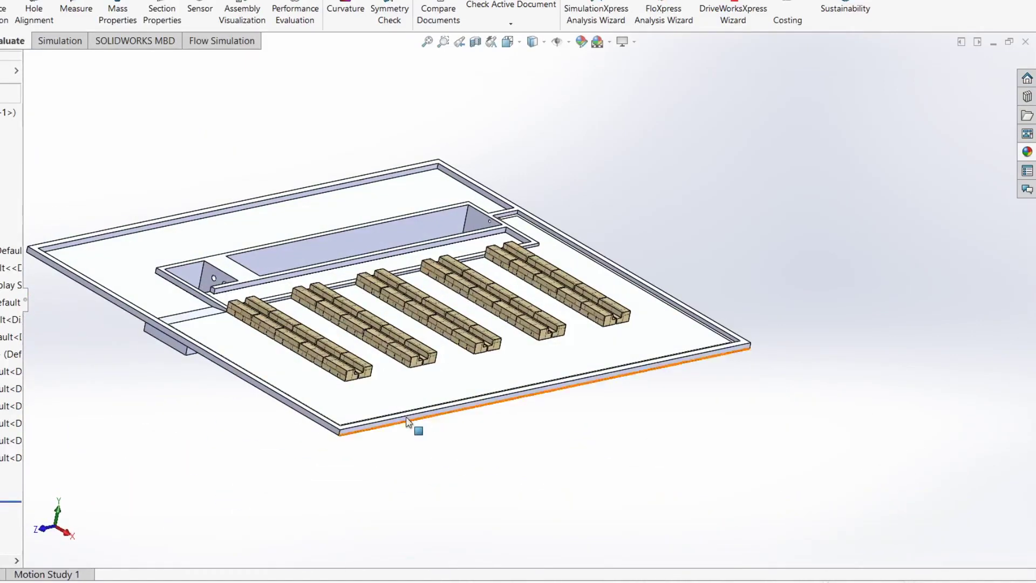
scroll(345, 399, down, 5)
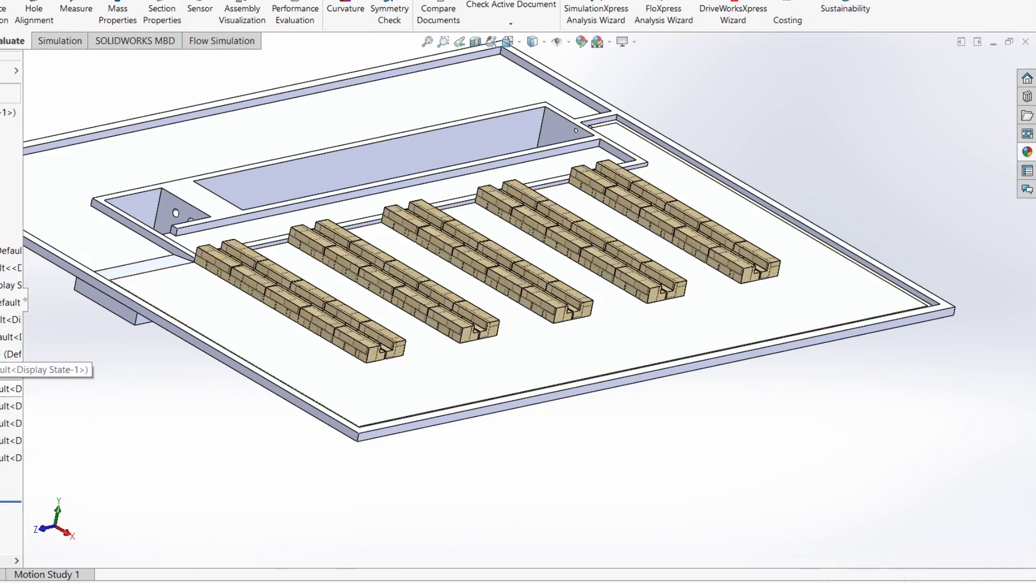
right_click(13, 354)
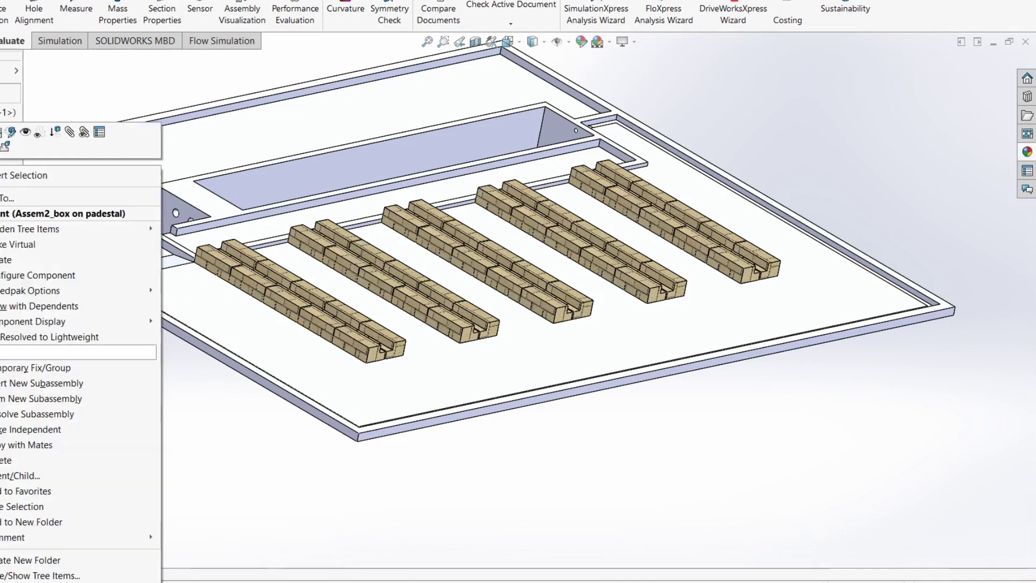
click(25, 132)
Examine the crab box rack on its pedestal from the front, the ends and the back.
scroll(309, 254, down, 1)
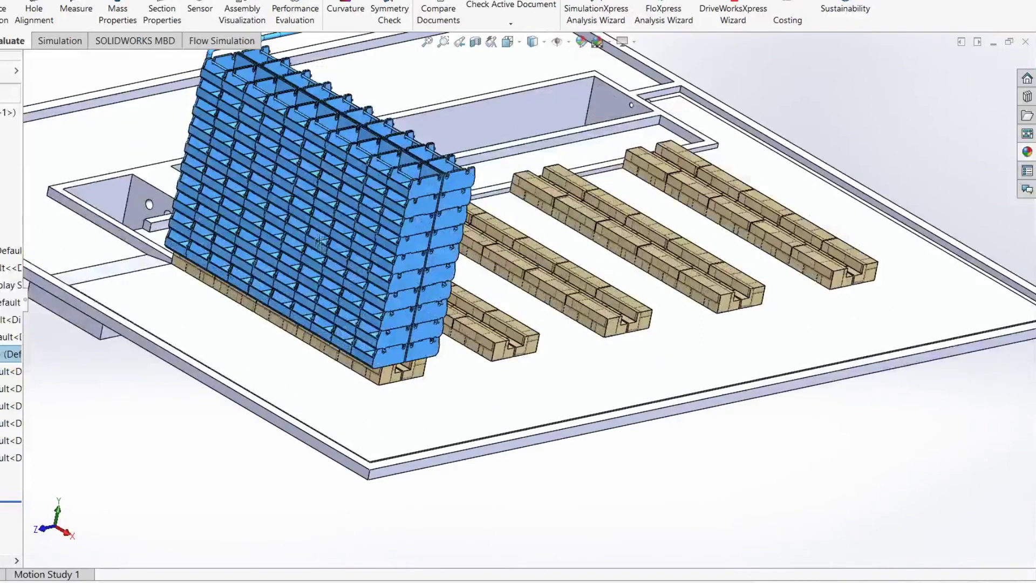
middle_drag(320, 243, 328, 215)
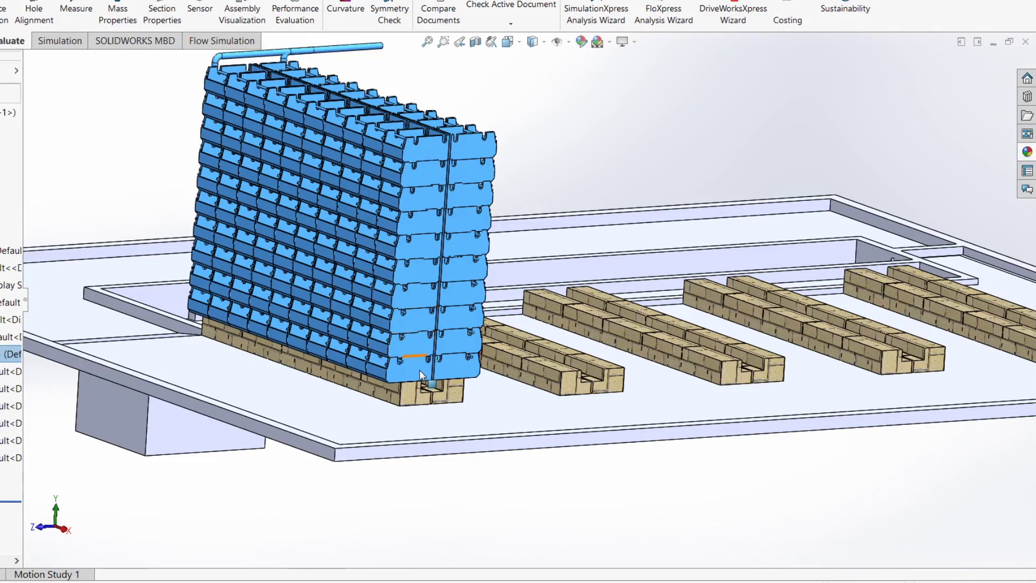
middle_drag(416, 340, 416, 307)
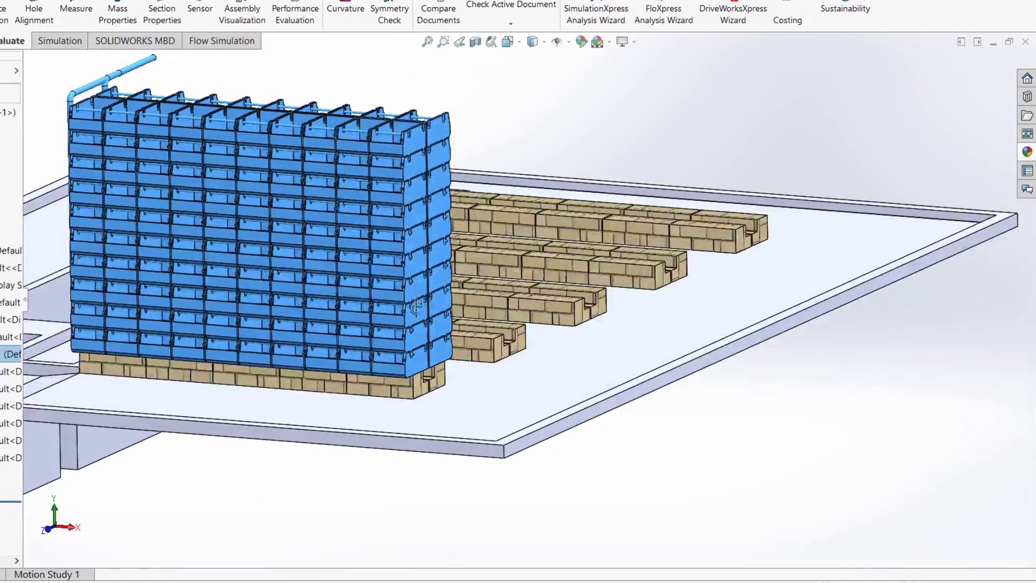
scroll(371, 307, down, 2)
scroll(317, 231, up, 2)
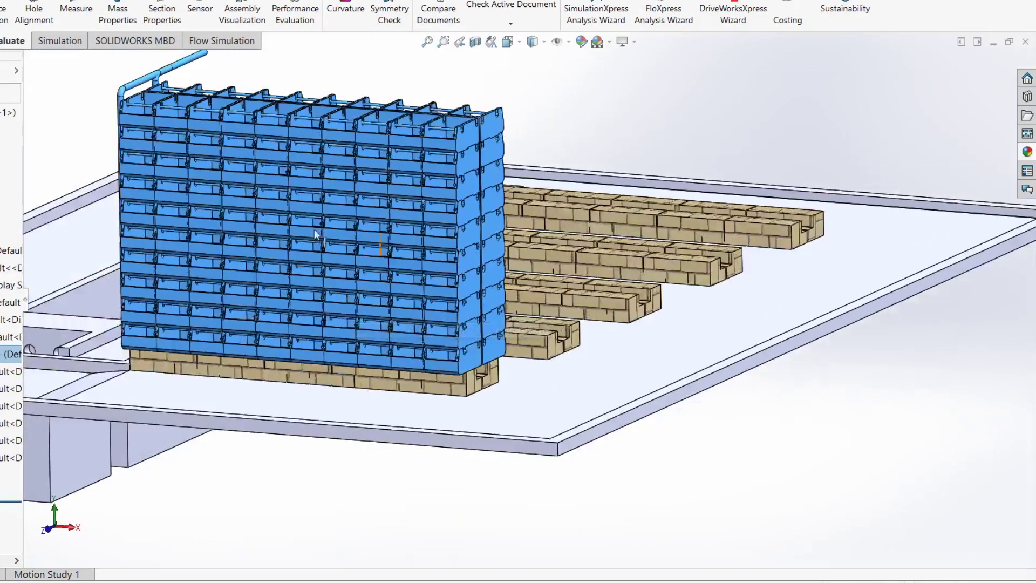
middle_drag(317, 233, 269, 146)
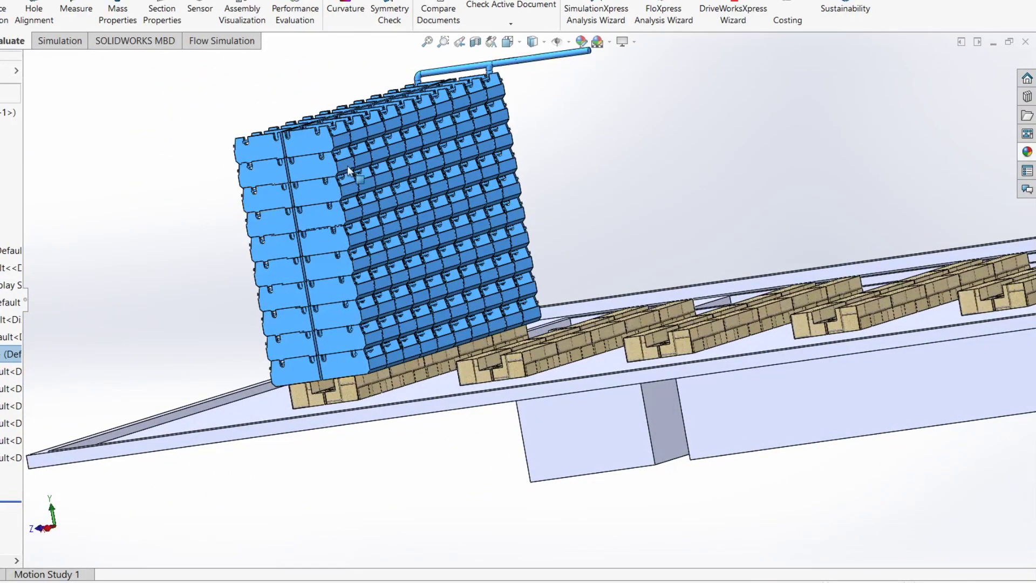
middle_drag(271, 177, 375, 169)
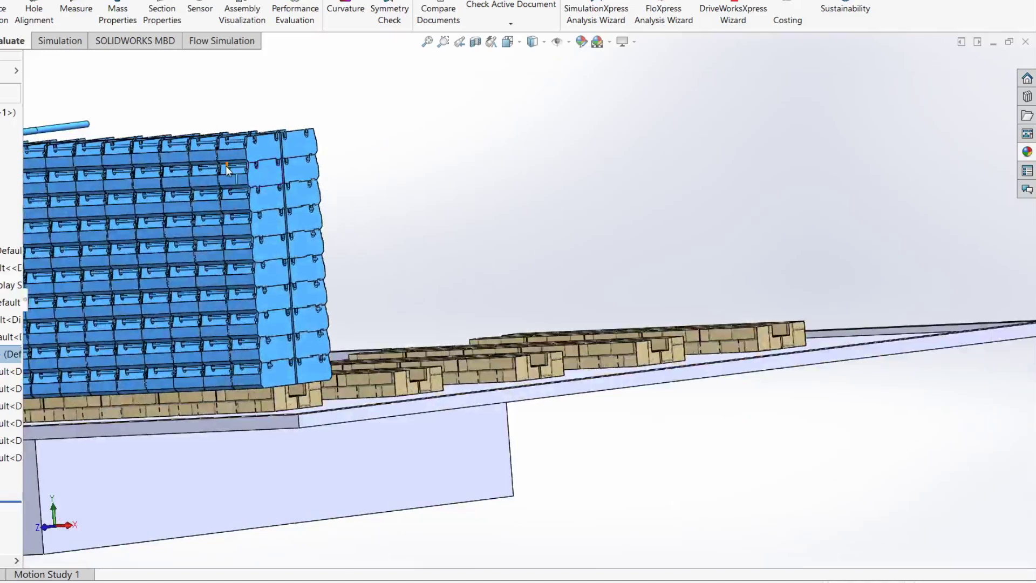
middle_drag(226, 169, 190, 164)
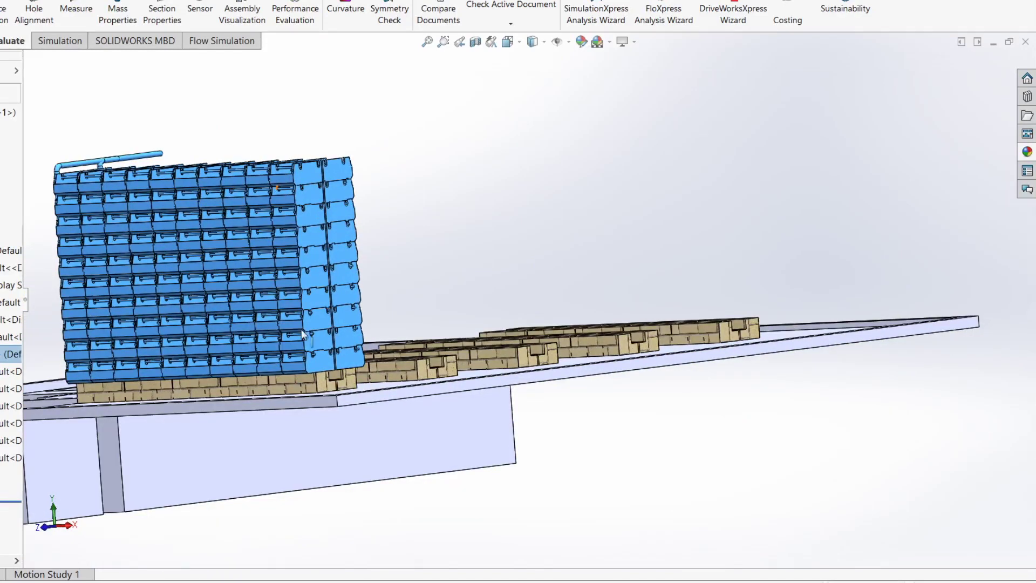
scroll(212, 344, up, 2)
middle_drag(212, 345, 318, 338)
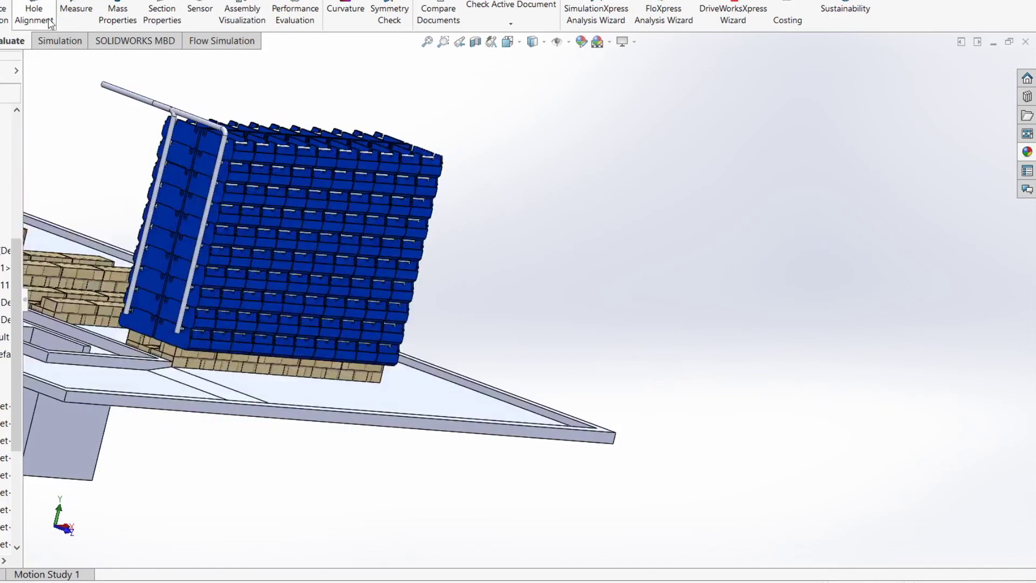
Measure the rack's length between the outer end faces of the first and last boxes in the lowest row.
click(75, 14)
click(185, 342)
middle_drag(444, 346, 353, 305)
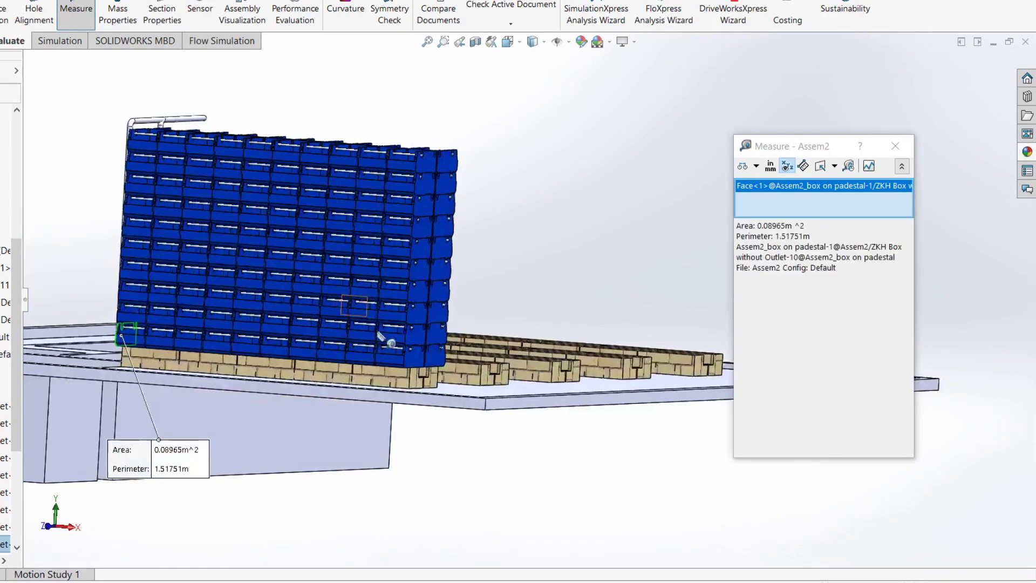
click(423, 362)
middle_drag(274, 410, 268, 355)
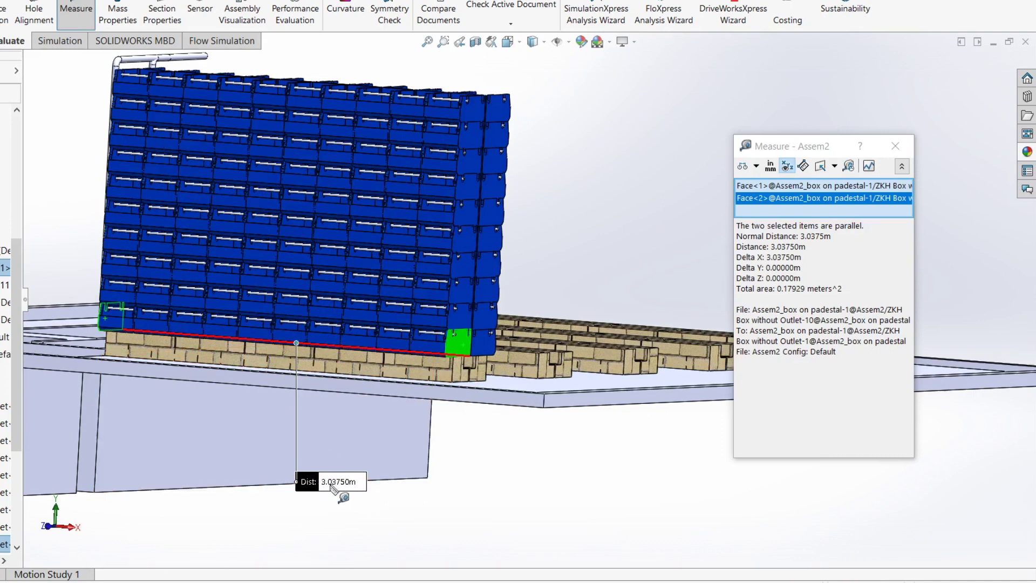
key(Escape)
Examine the stacked box rows of the rack and the neighbouring empty pedestals.
scroll(366, 371, up, 2)
middle_drag(350, 336, 459, 351)
scroll(562, 295, down, 5)
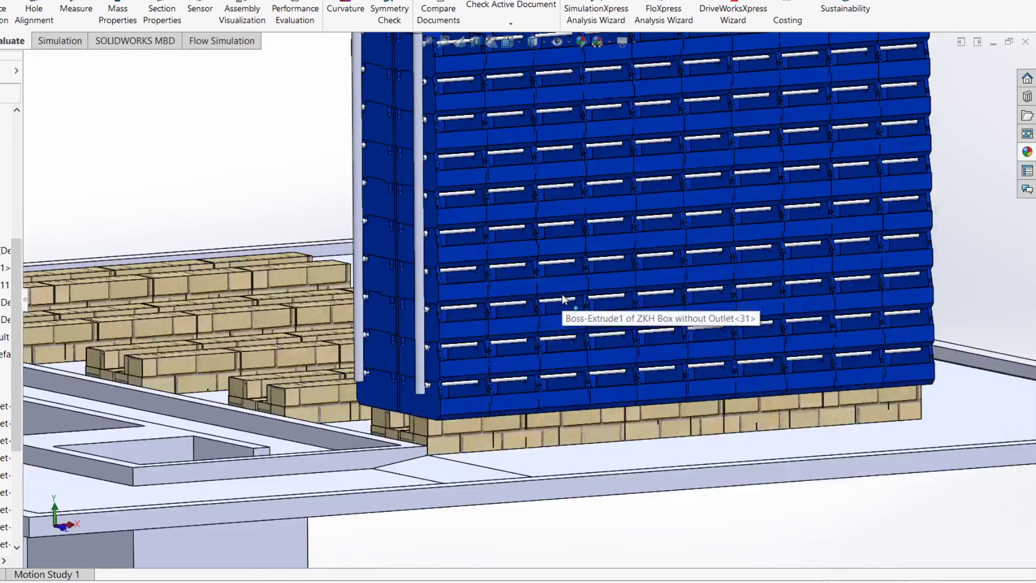
scroll(562, 298, up, 3)
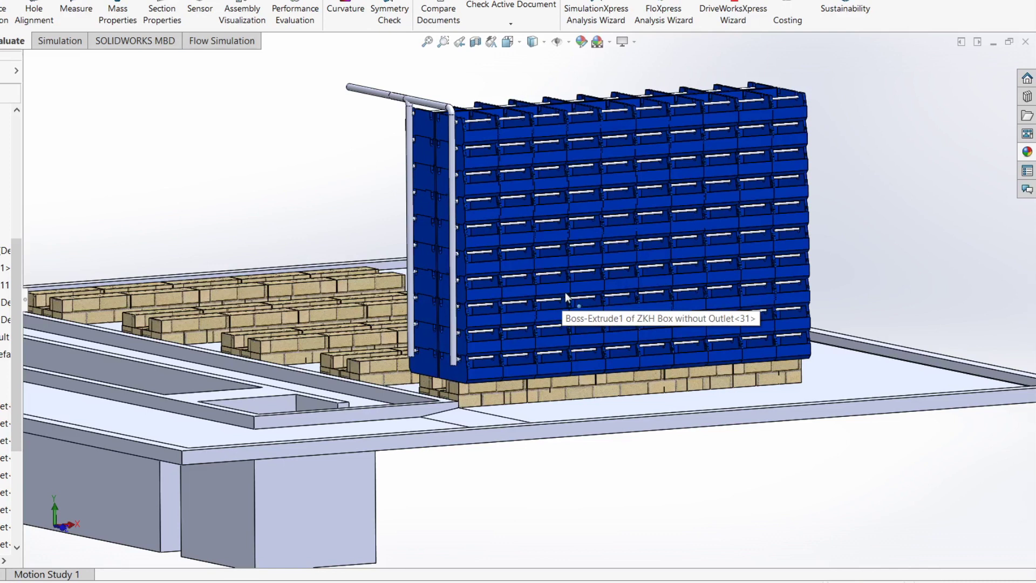
middle_drag(565, 292, 619, 229)
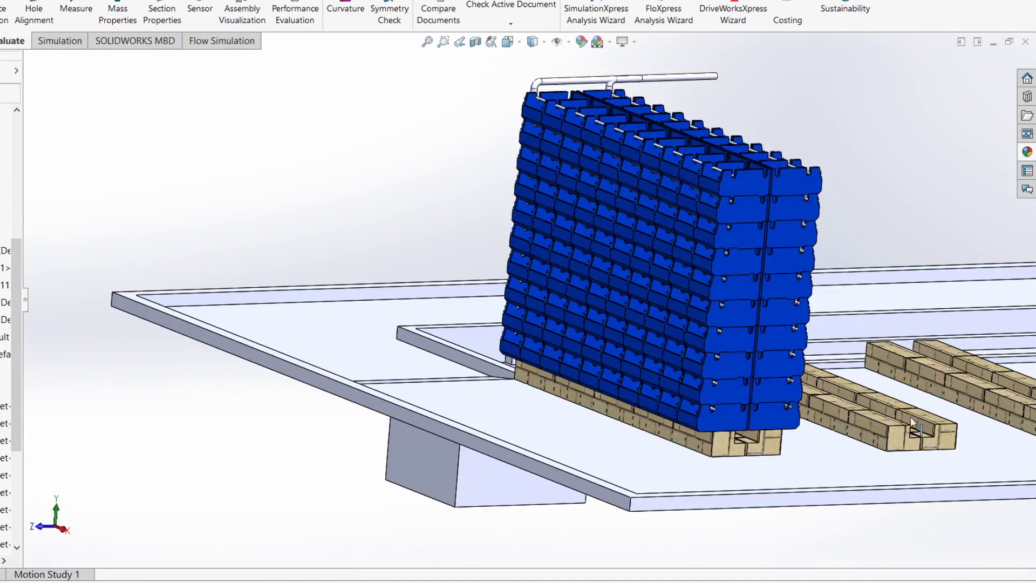
scroll(913, 430, up, 3)
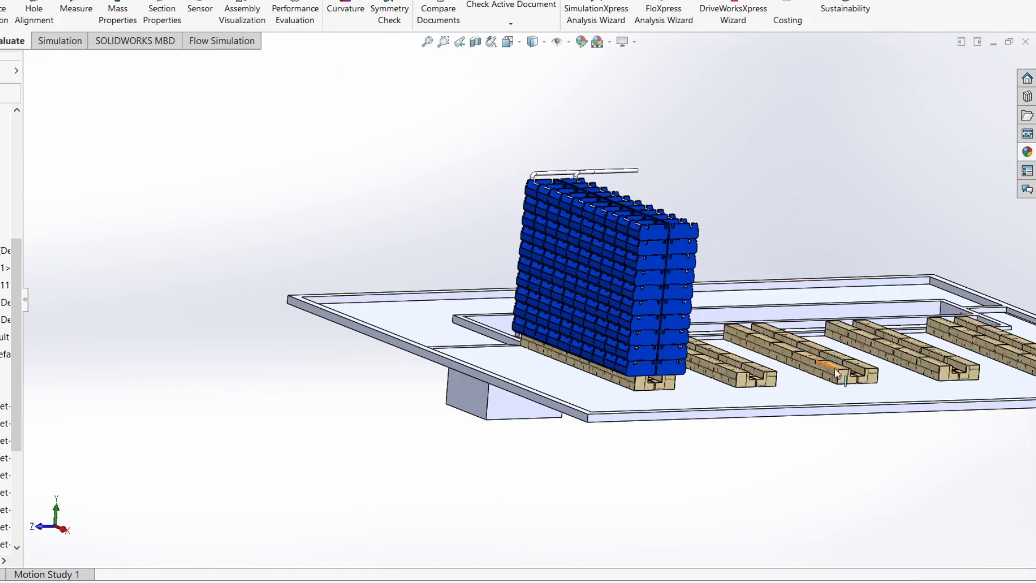
Examine the vertical water supply pipes at the rack's end and the small pipes running through each box row.
scroll(624, 293, up, 2)
middle_drag(624, 292, 745, 286)
scroll(748, 255, down, 2)
scroll(748, 255, down, 2)
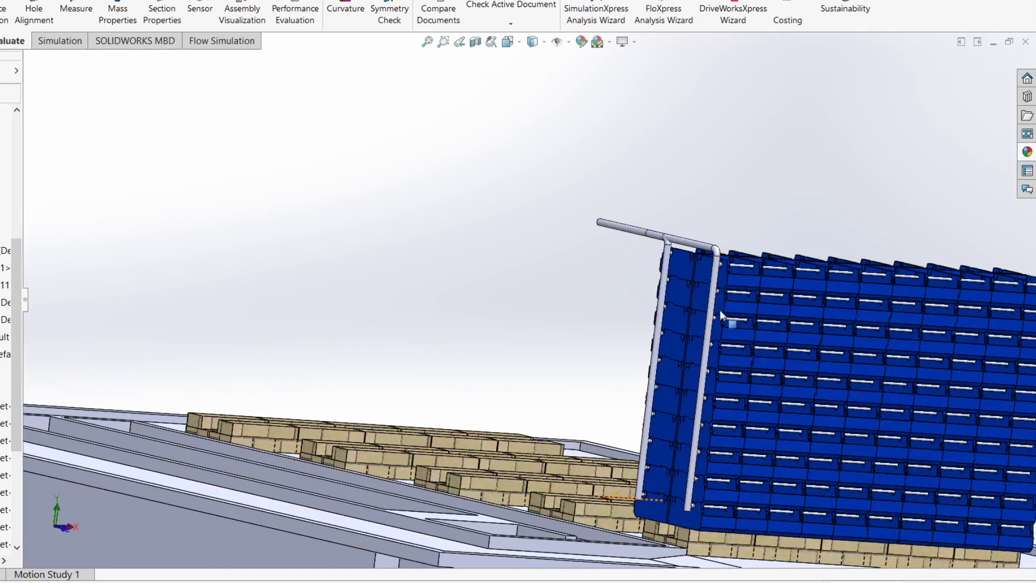
scroll(721, 315, down, 3)
scroll(656, 324, down, 2)
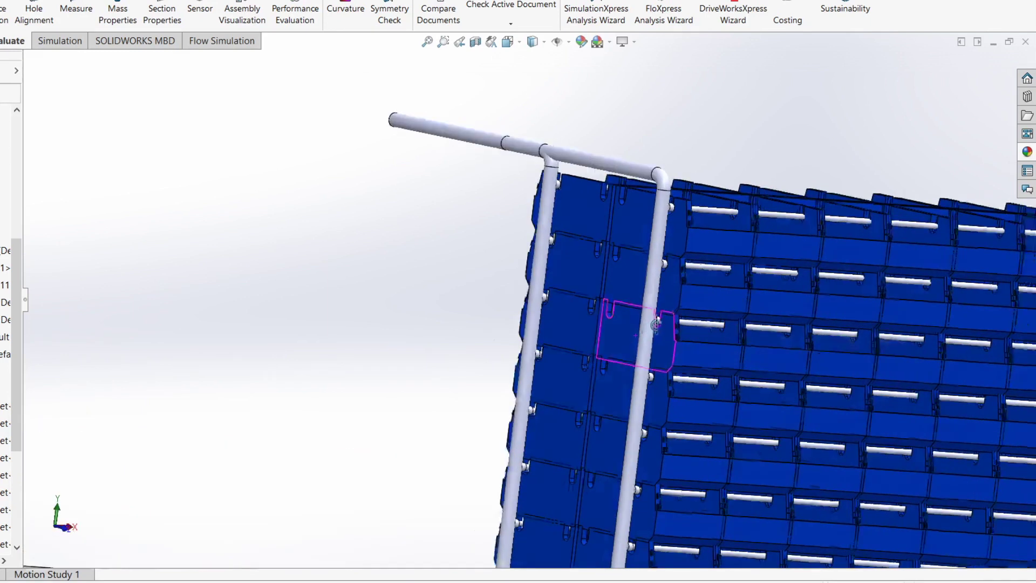
middle_drag(656, 324, 582, 322)
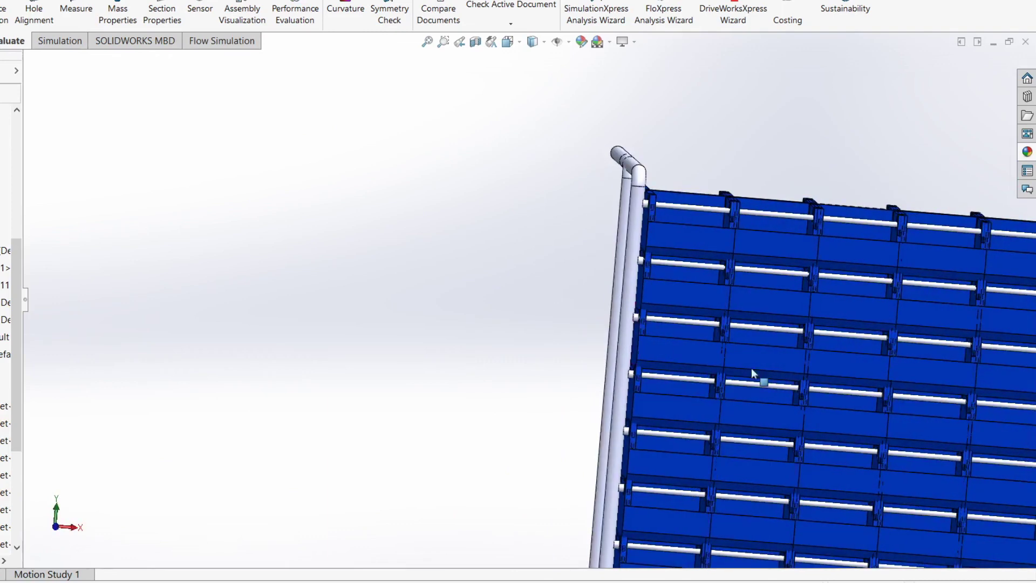
scroll(783, 383, up, 3)
scroll(766, 432, down, 1)
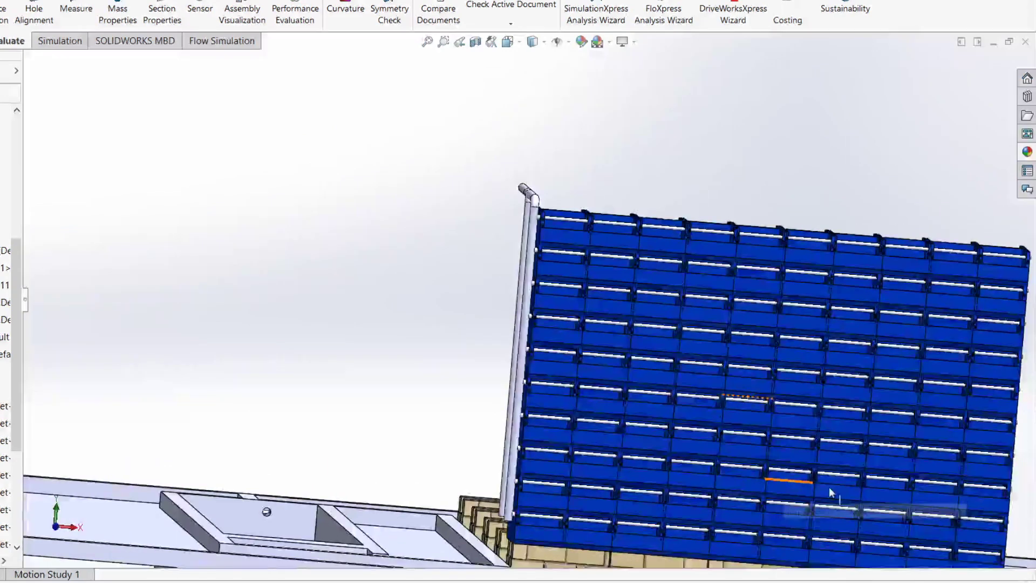
scroll(831, 492, up, 2)
scroll(837, 486, down, 5)
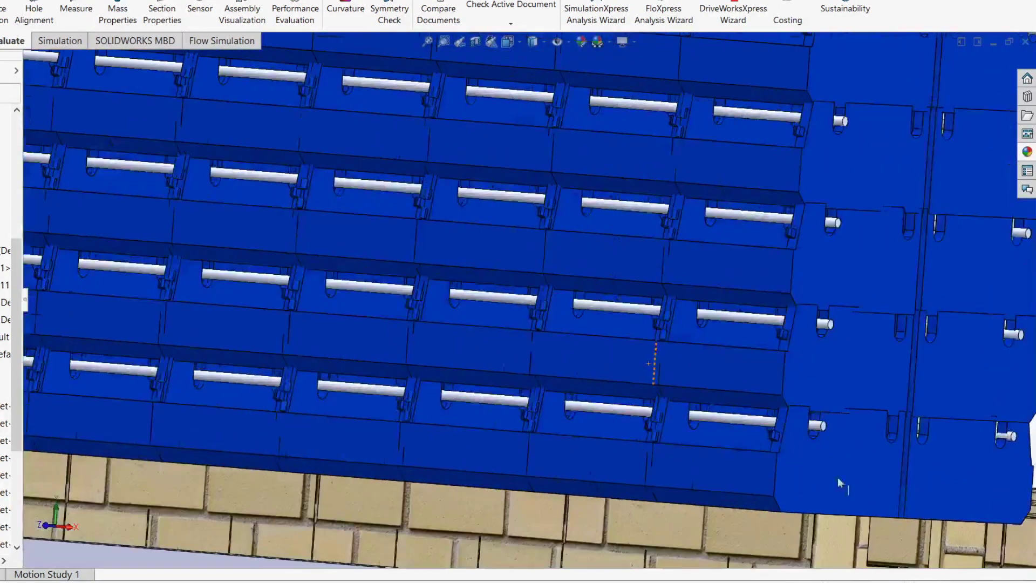
Inspect up close how the lowest boxes rest on the pedestal above its central drain channel.
scroll(799, 465, down, 2)
middle_drag(730, 441, 627, 375)
scroll(657, 386, up, 3)
scroll(539, 367, down, 5)
middle_drag(433, 345, 446, 323)
scroll(507, 275, up, 3)
scroll(508, 270, down, 2)
middle_drag(516, 227, 519, 231)
scroll(506, 132, up, 2)
scroll(506, 133, down, 1)
scroll(468, 154, down, 5)
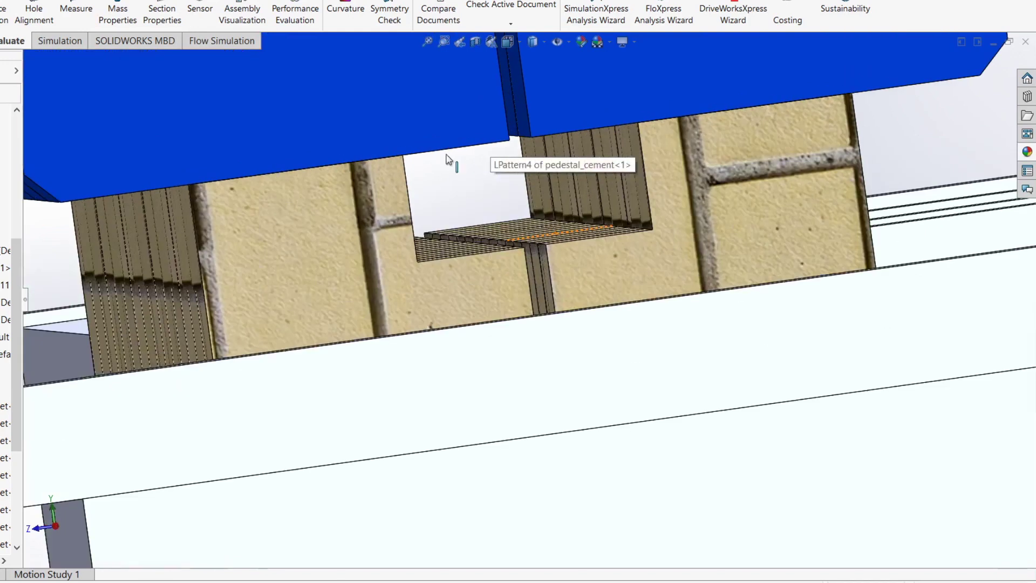
scroll(473, 154, down, 5)
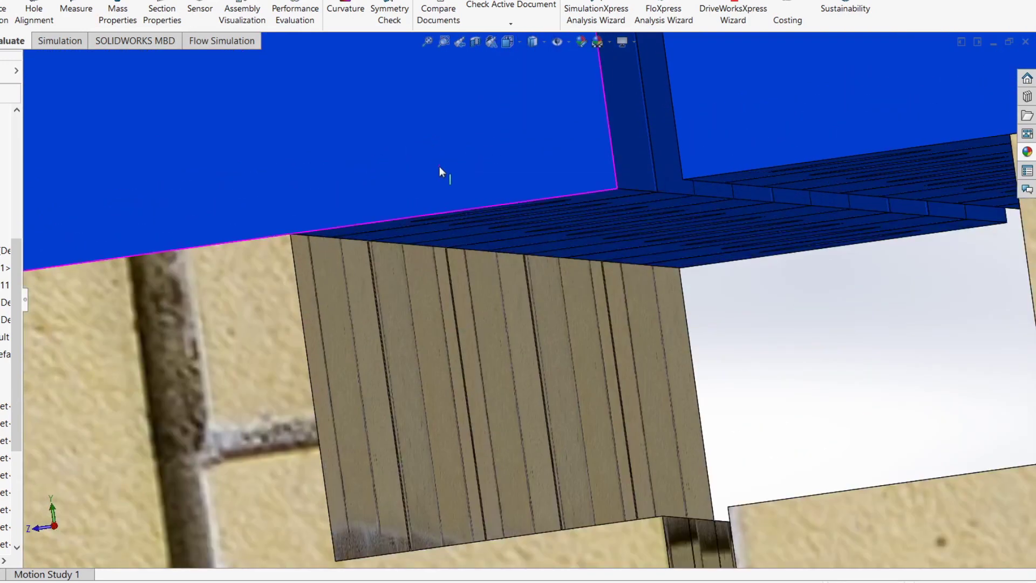
click(440, 168)
scroll(475, 200, down, 2)
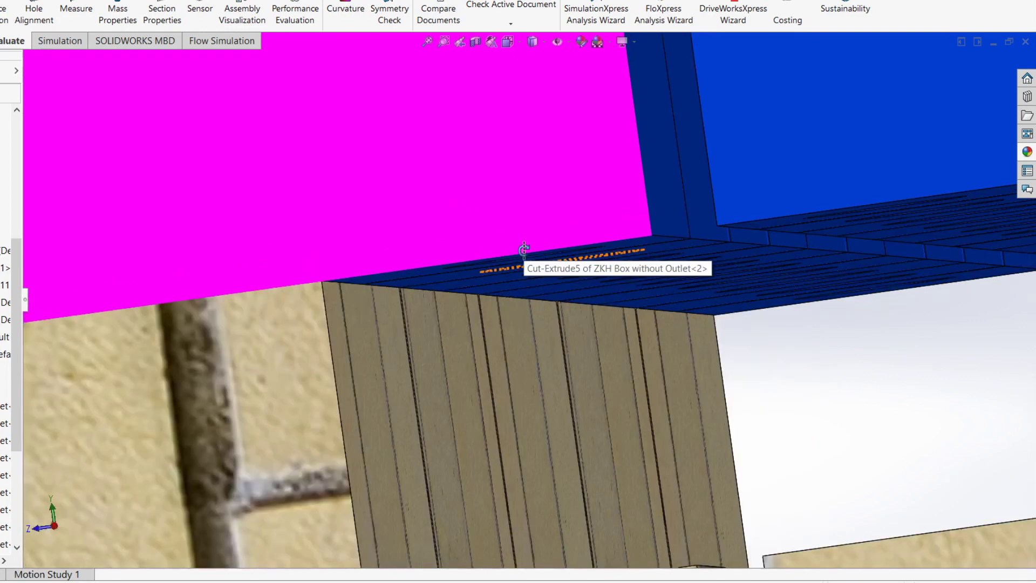
scroll(524, 248, up, 8)
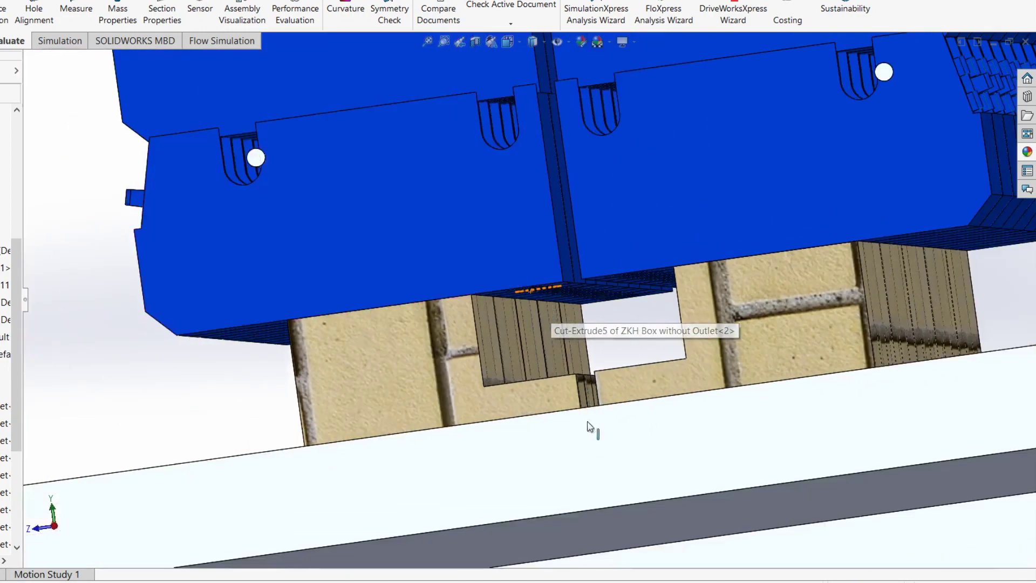
Create a section view cutting through the end of the box rack, the pedestals and the floor slab.
click(590, 439)
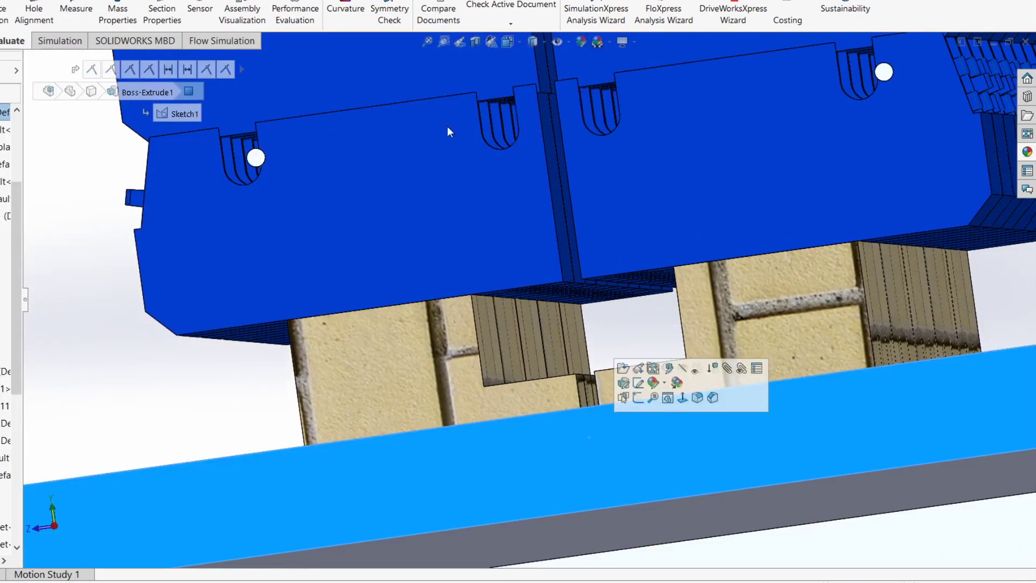
click(474, 42)
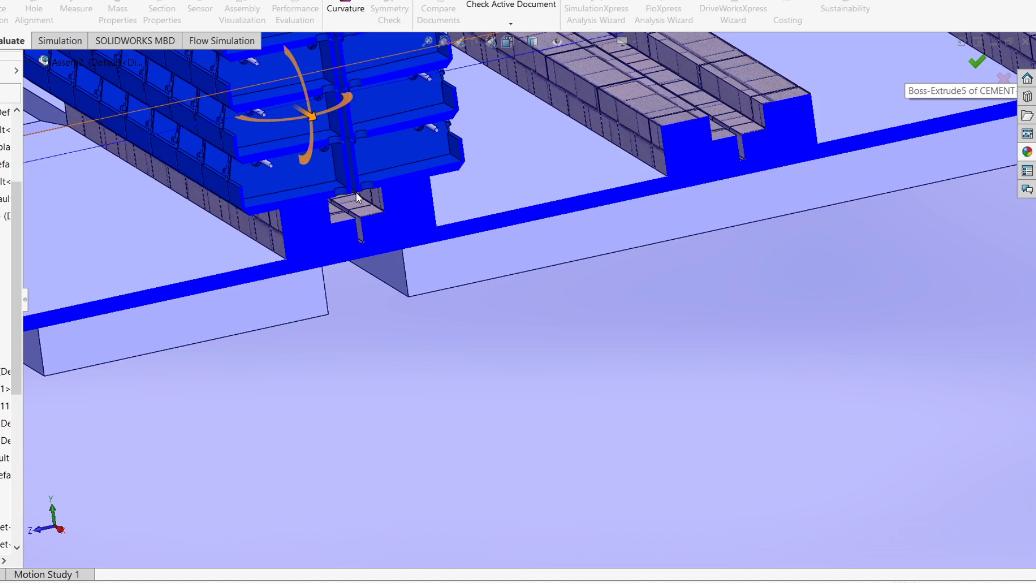
click(979, 63)
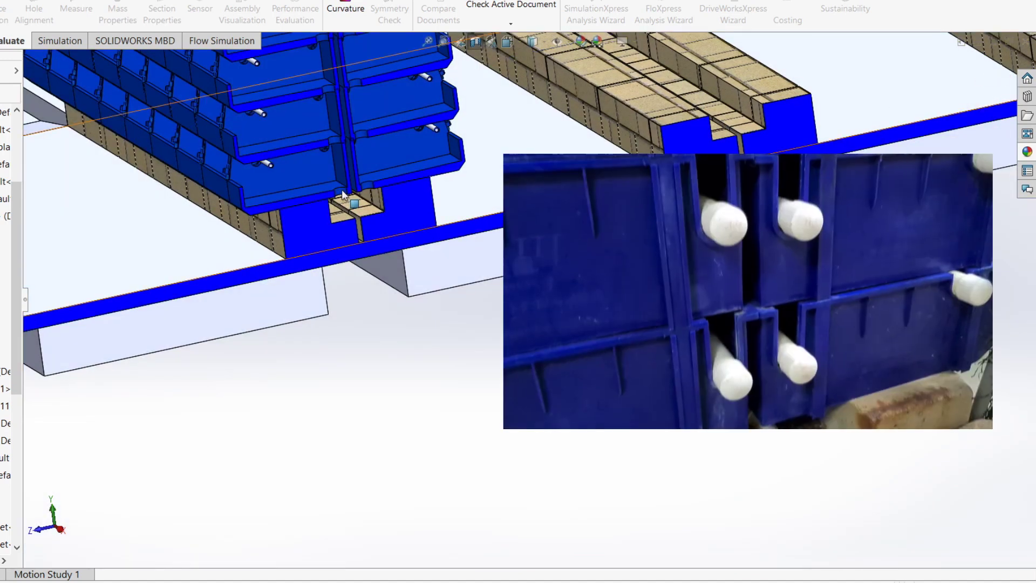
Examine the sectioned pedestal channel beneath the lowest boxes as space for hidden pipes, and turn off the section view.
scroll(342, 189, down, 2)
middle_drag(341, 189, 322, 172)
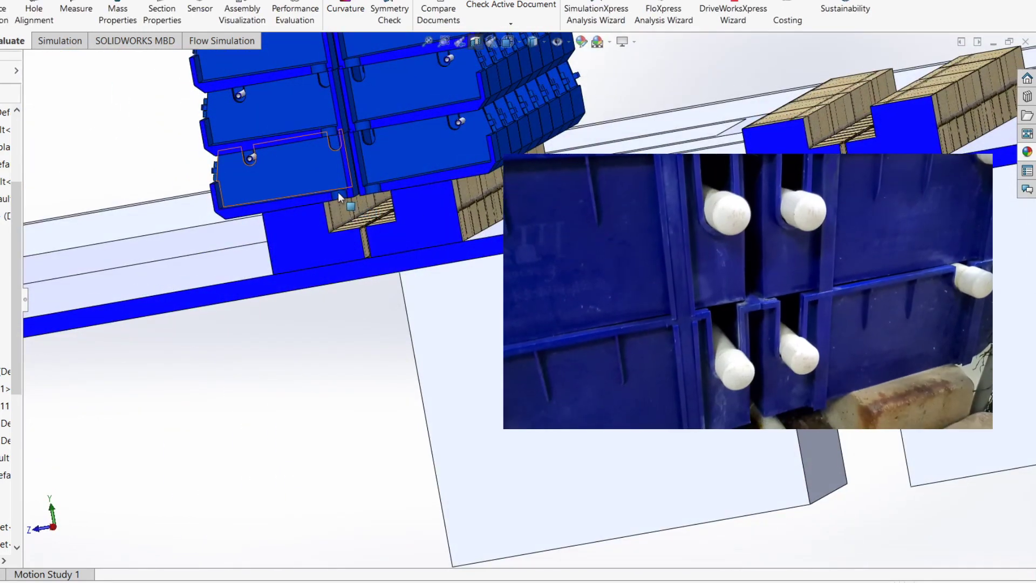
scroll(341, 197, down, 2)
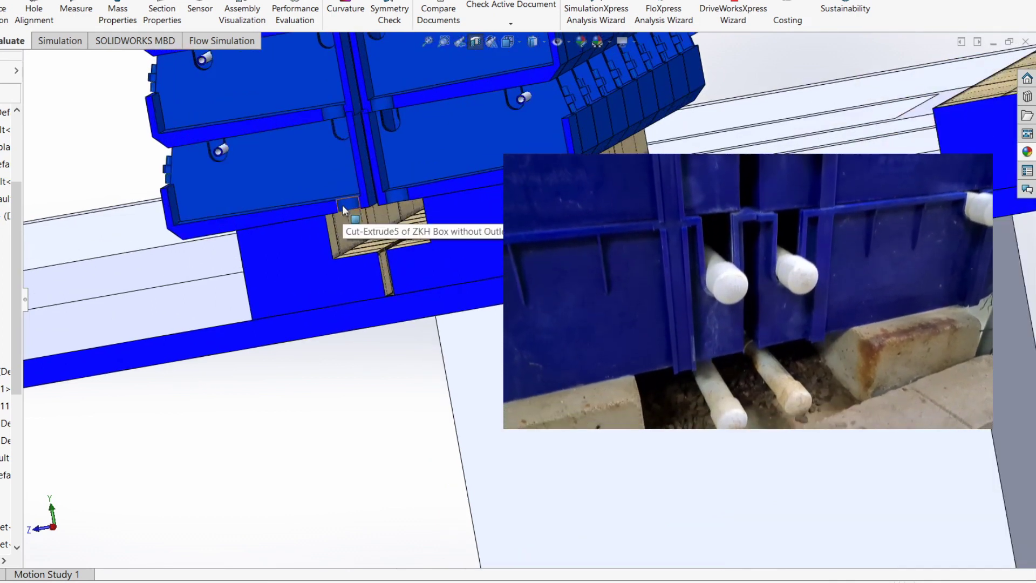
middle_drag(342, 205, 352, 221)
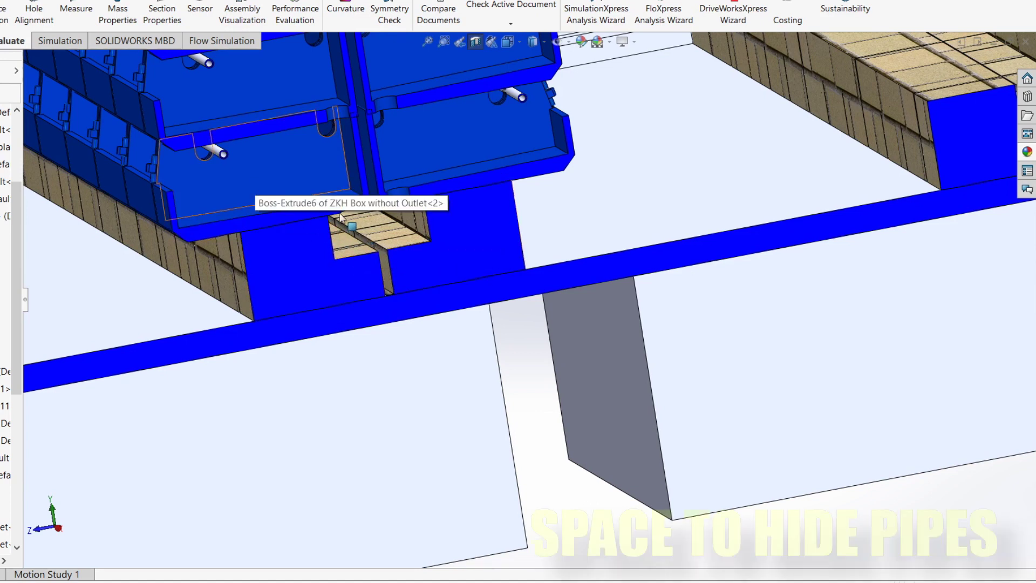
scroll(368, 221, up, 1)
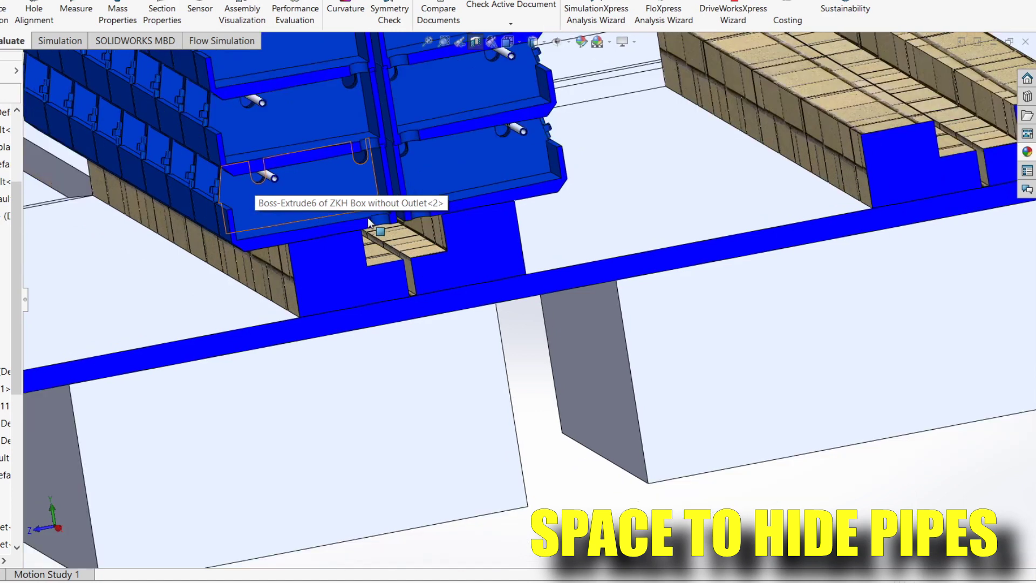
scroll(369, 222, up, 2)
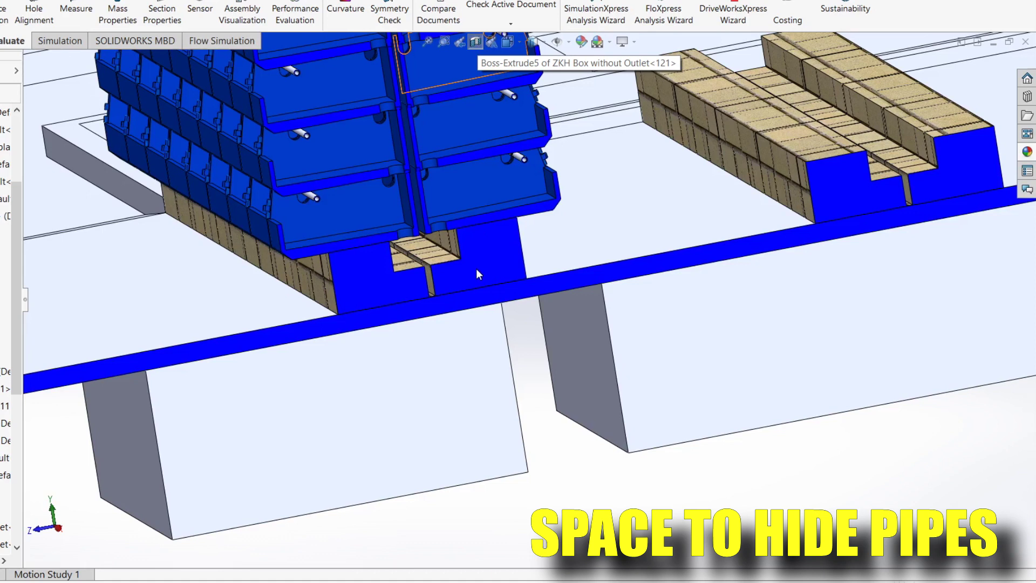
key(space)
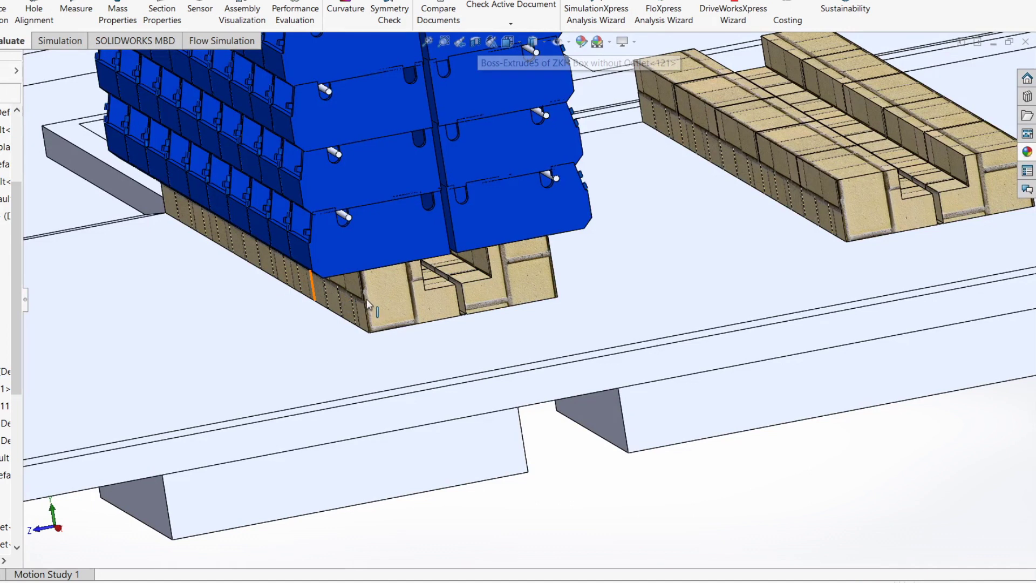
Examine the drain end of the rack beside the sump pit and the row of pedestals across the slab.
middle_drag(386, 293, 426, 322)
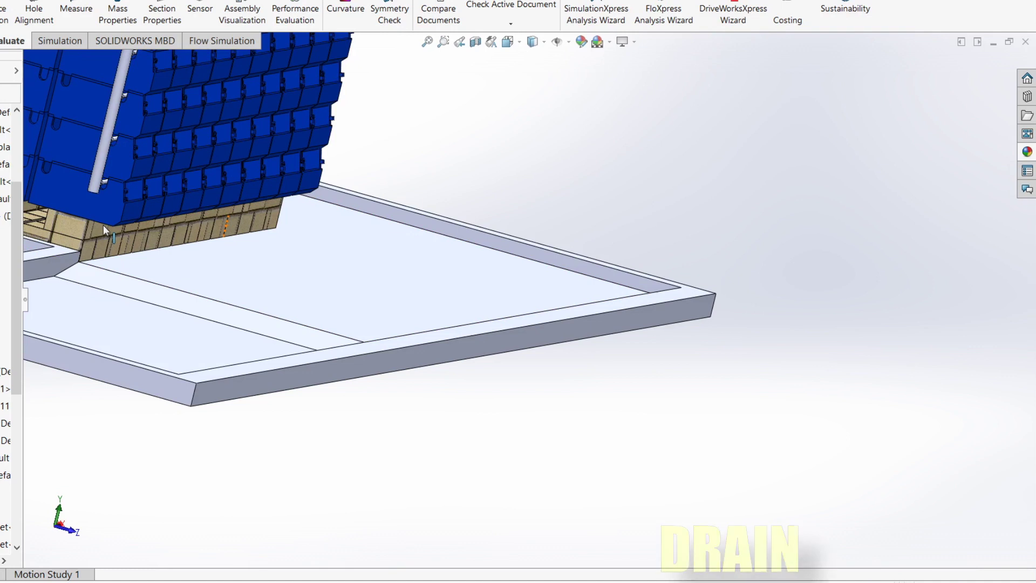
key(space)
key(f)
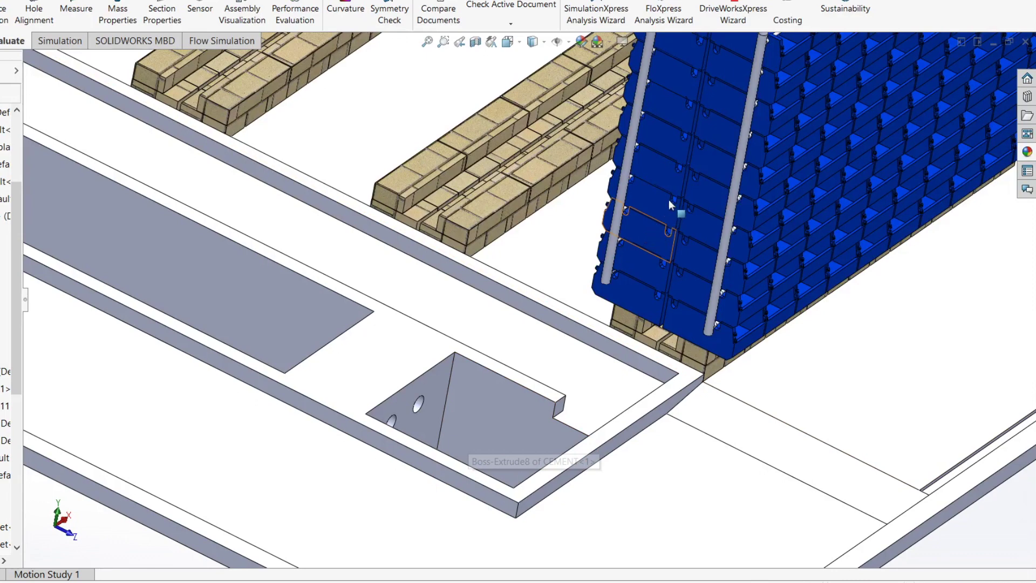
scroll(670, 200, up, 2)
scroll(443, 185, up, 8)
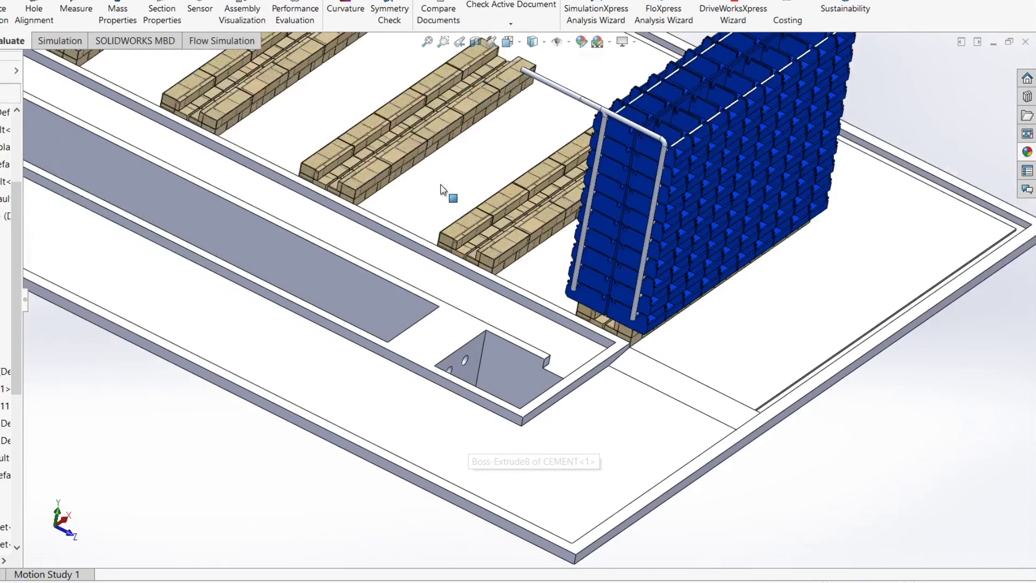
middle_drag(451, 196, 492, 157)
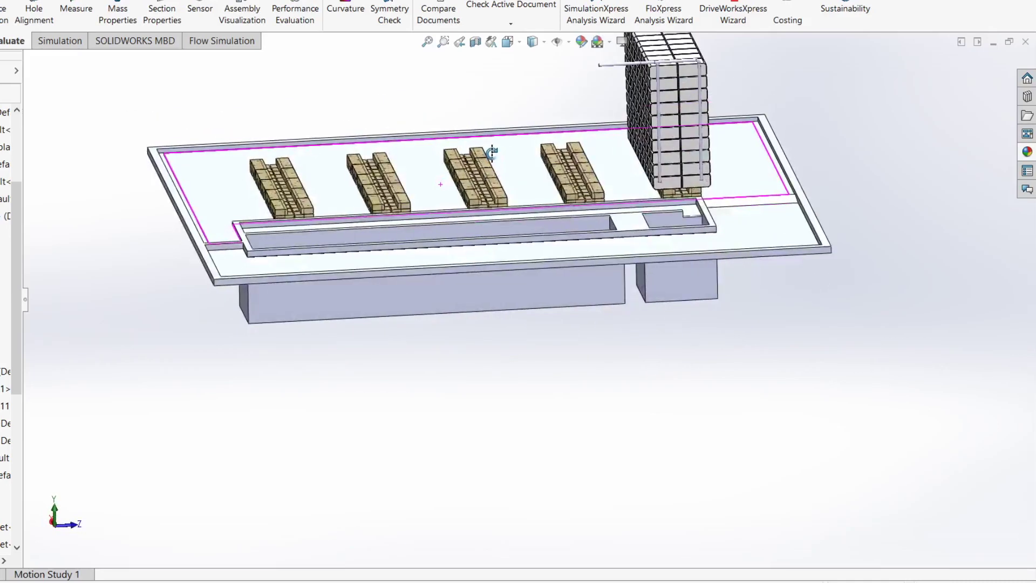
click(493, 158)
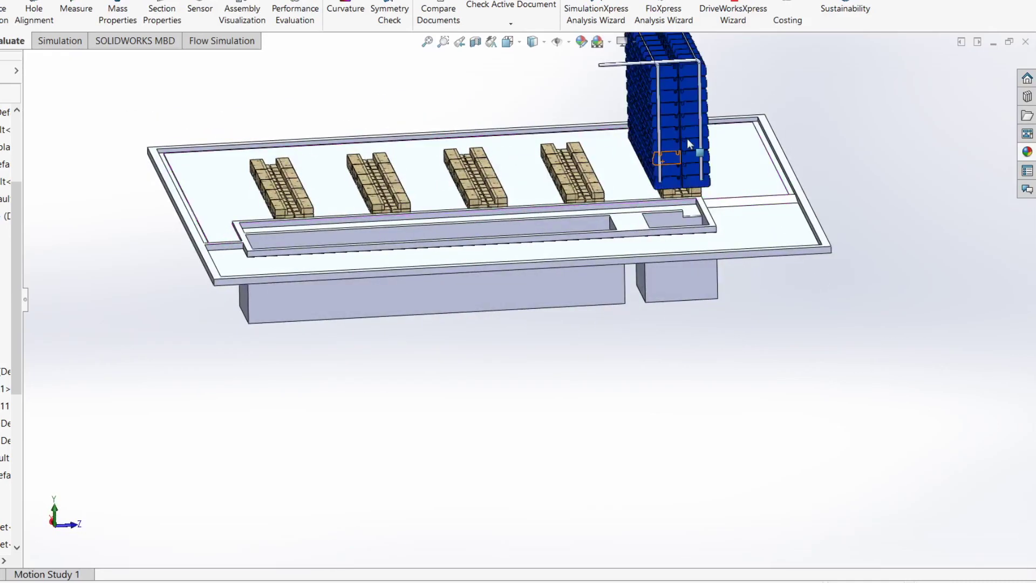
scroll(688, 140, down, 2)
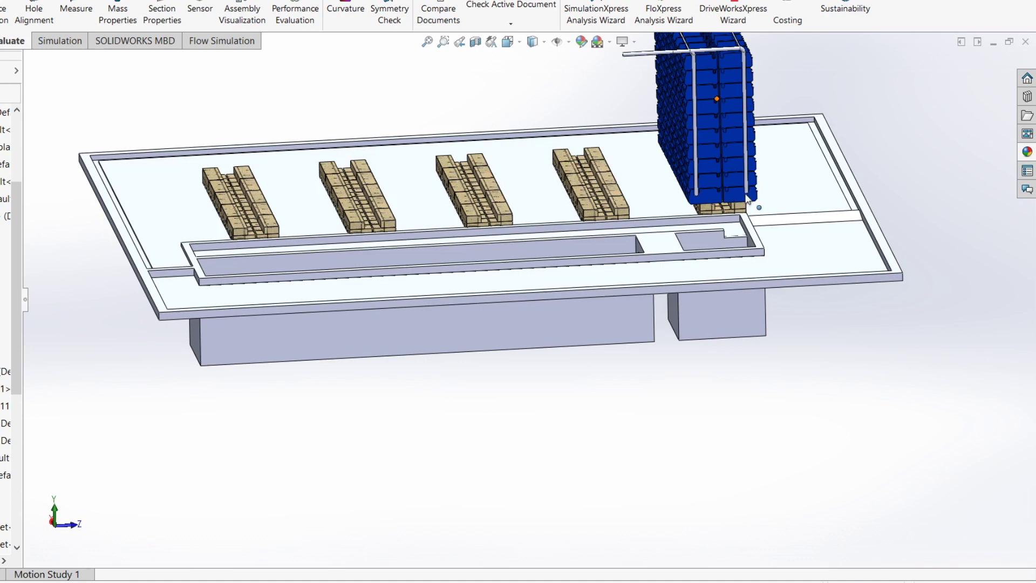
scroll(826, 224, up, 1)
scroll(817, 211, down, 1)
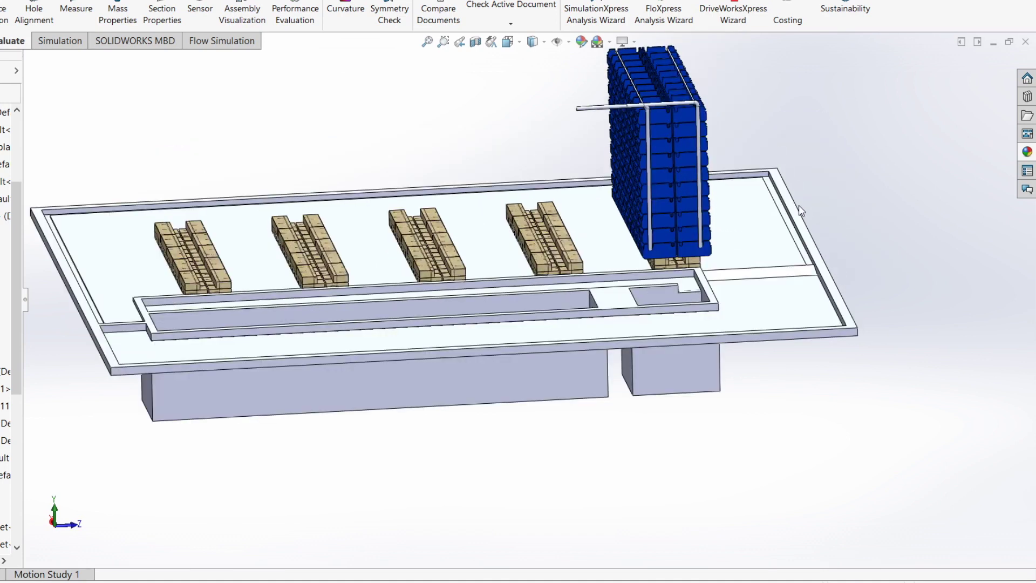
Measure the height from the floor face to the front edge of an end box in the rack's top row.
mouse_move(799, 205)
middle_down()
mouse_move(581, 224)
mouse_move(603, 293)
middle_up()
click(307, 282)
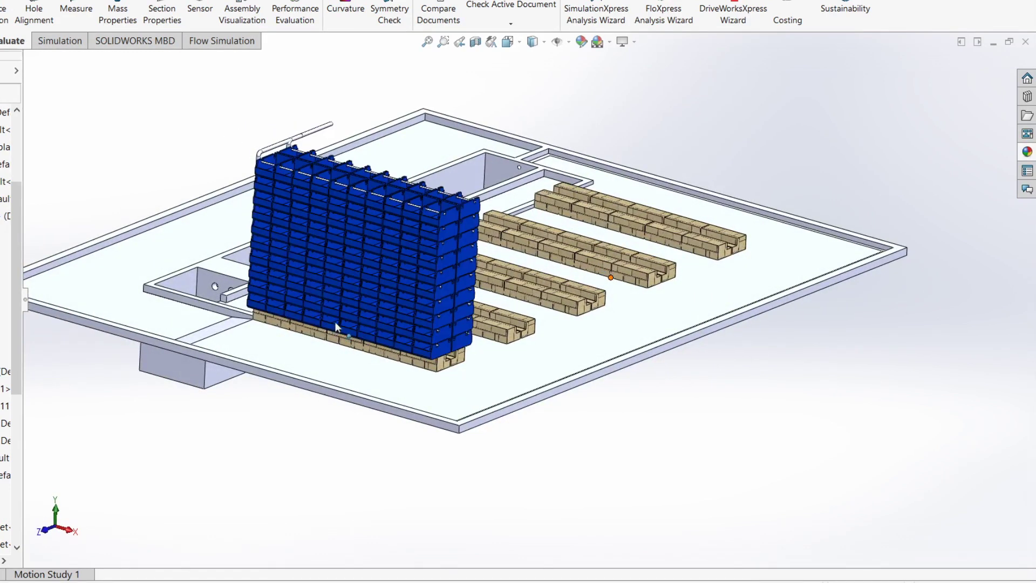
scroll(334, 319, down, 3)
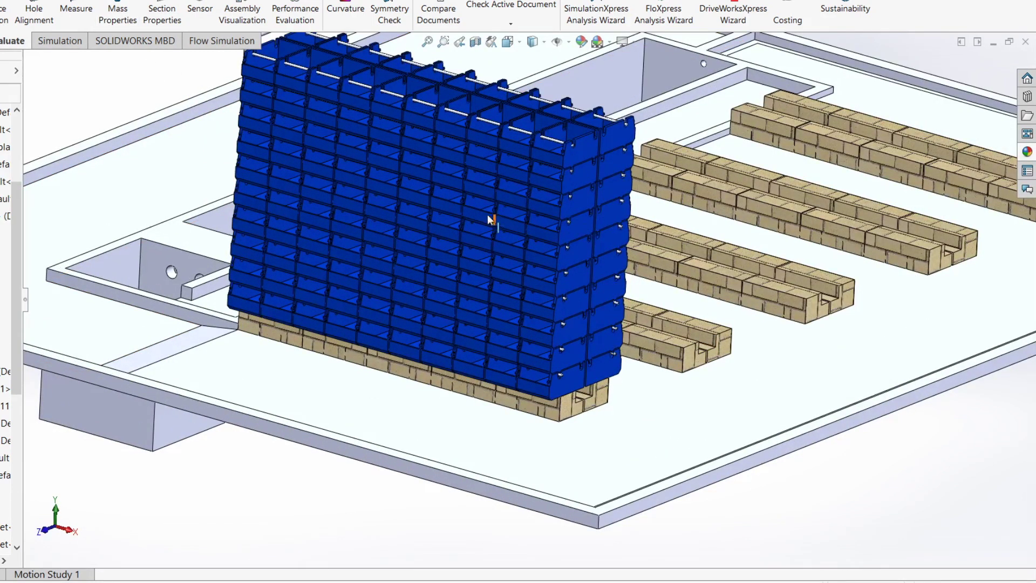
click(80, 16)
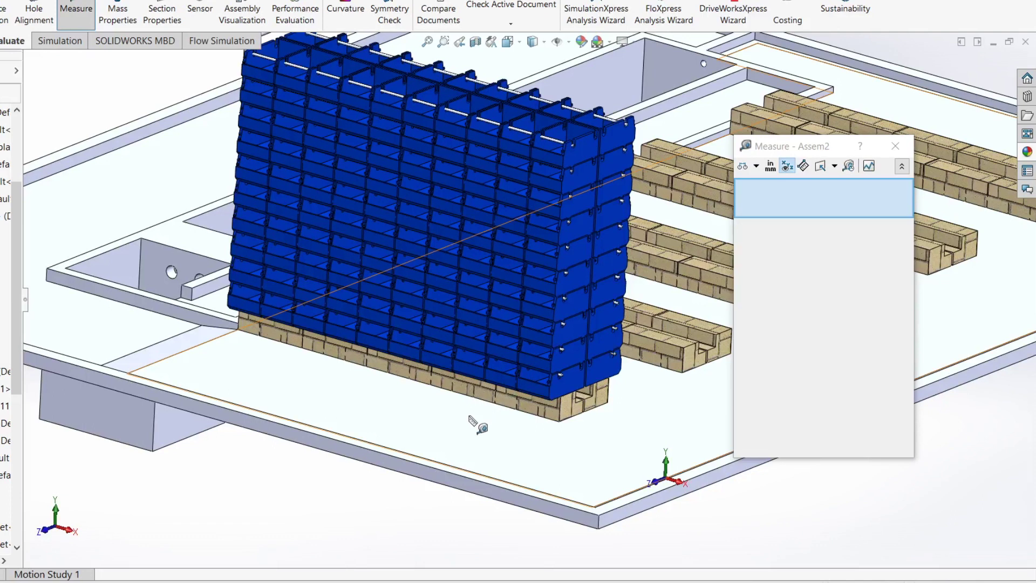
click(460, 432)
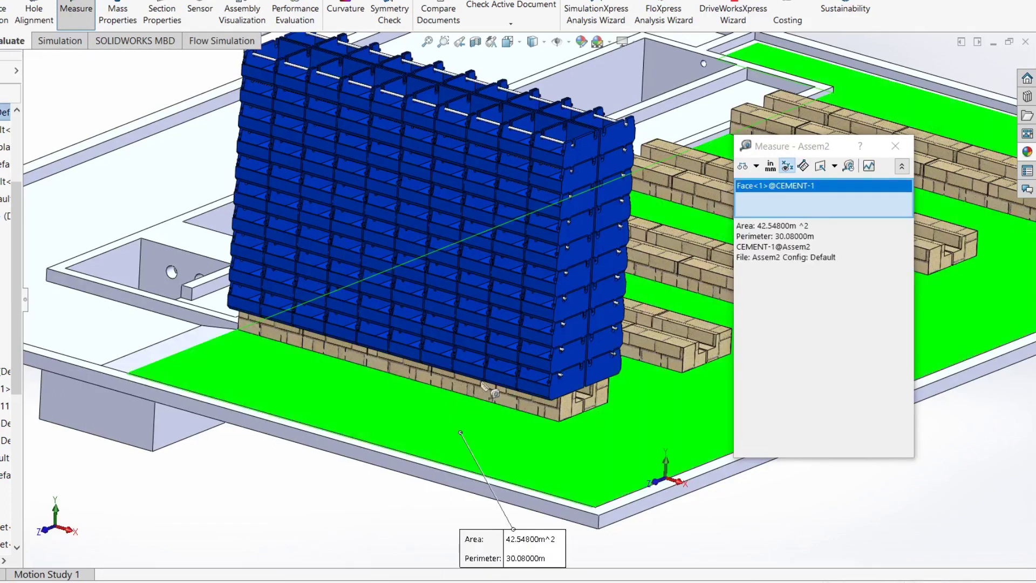
click(546, 152)
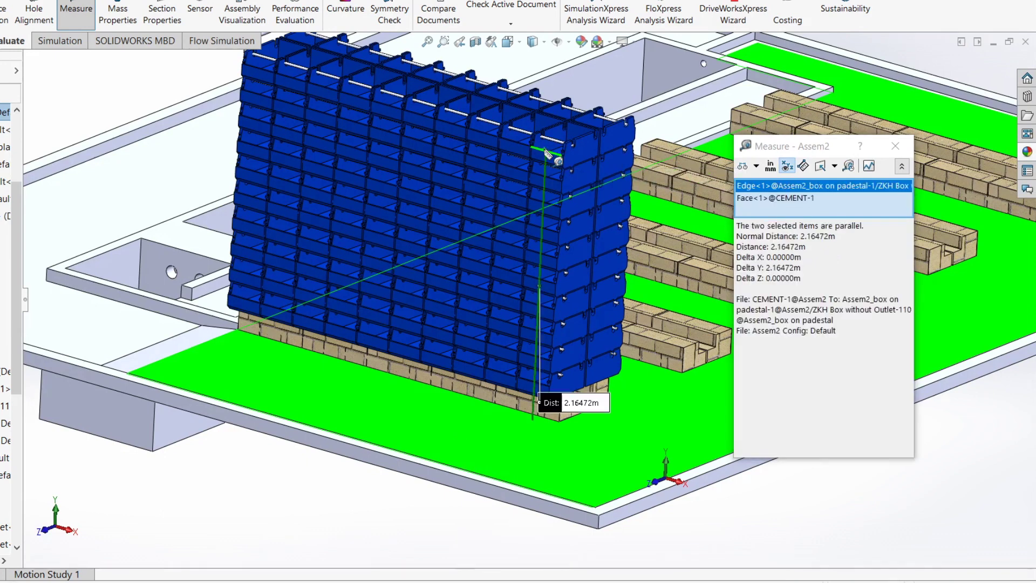
scroll(596, 404, down, 2)
mouse_move(516, 297)
middle_down()
mouse_move(463, 261)
mouse_move(436, 224)
mouse_move(526, 359)
middle_up()
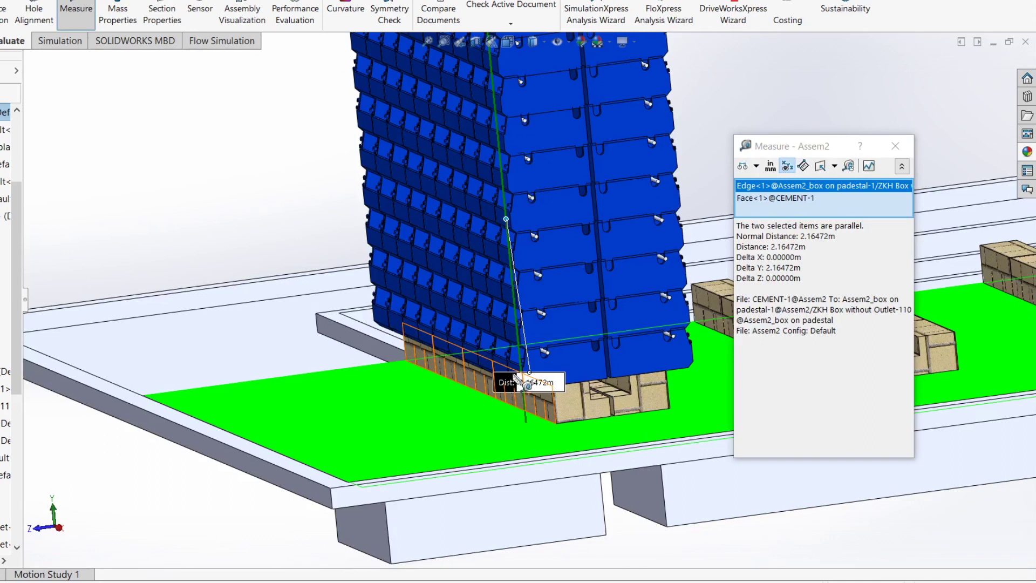
key(Escape)
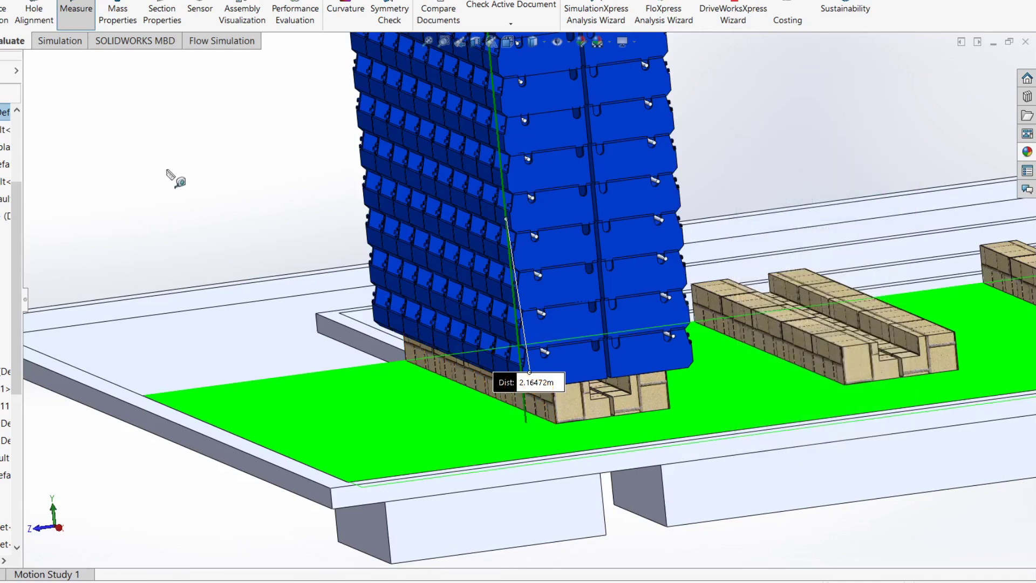
key(Escape)
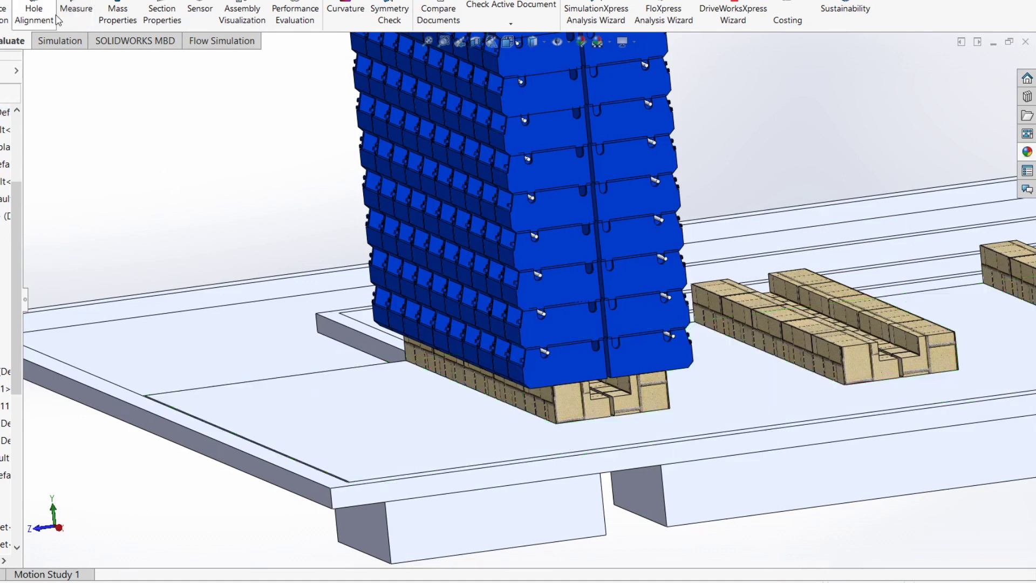
Measure the height from the floor face to the front edge of an end box in the third row from the top.
click(76, 13)
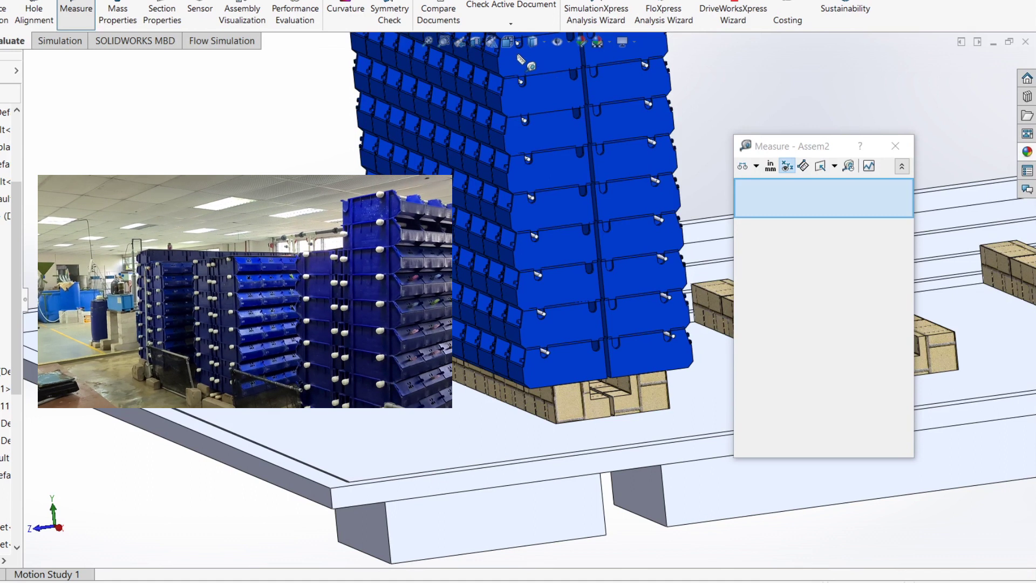
scroll(521, 60, up, 2)
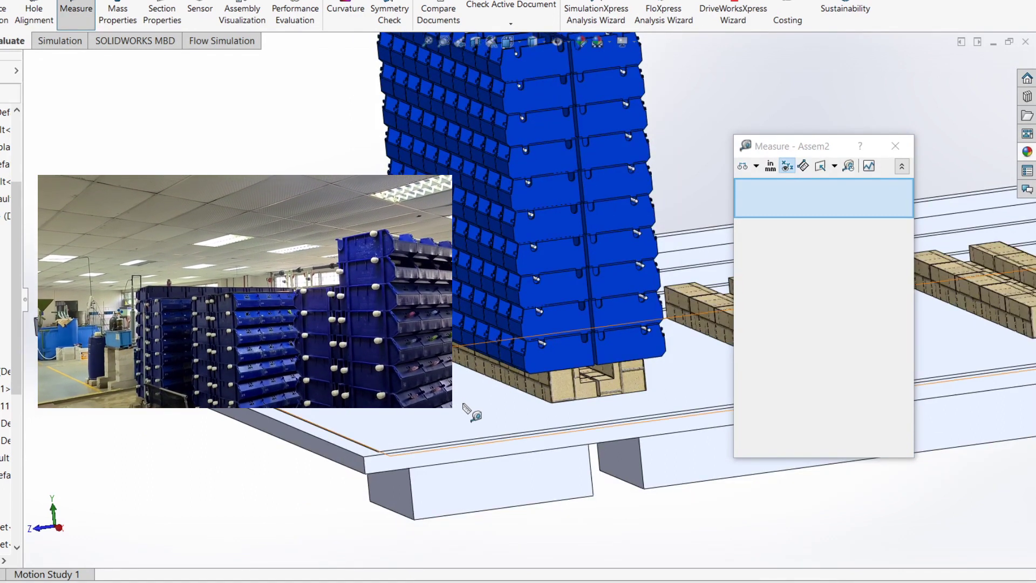
click(464, 405)
click(500, 129)
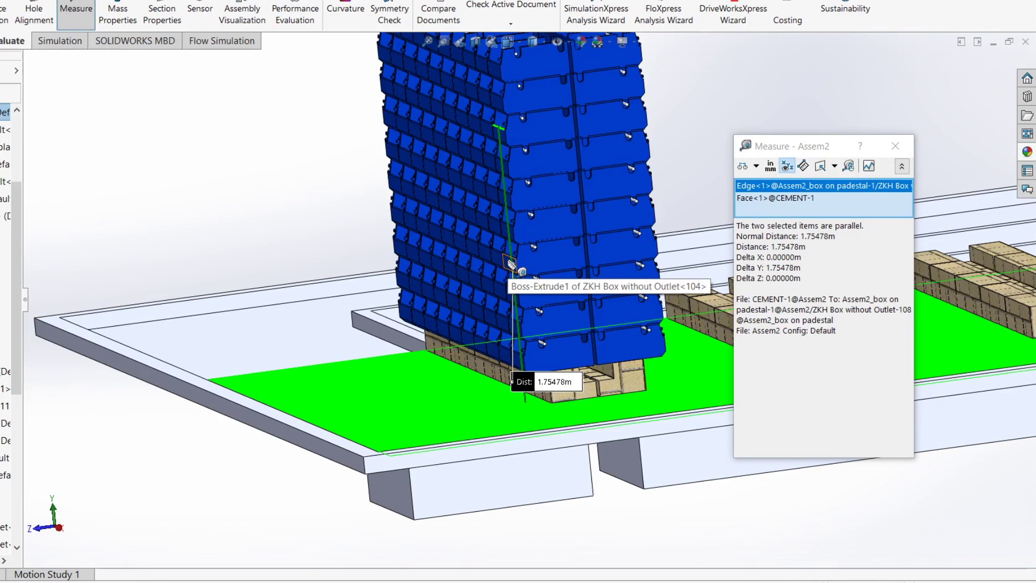
scroll(510, 264, up, 5)
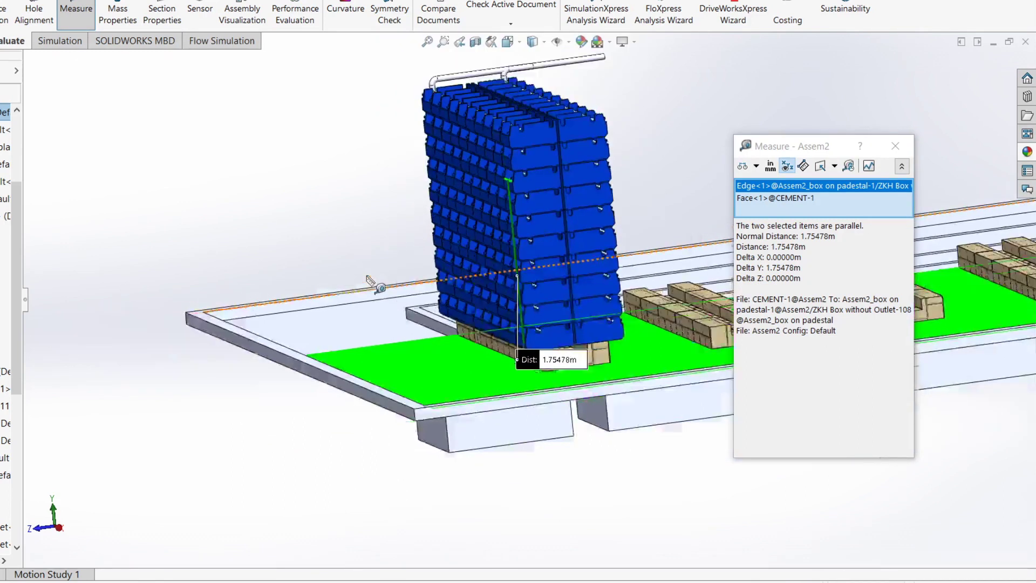
middle_drag(510, 264, 489, 329)
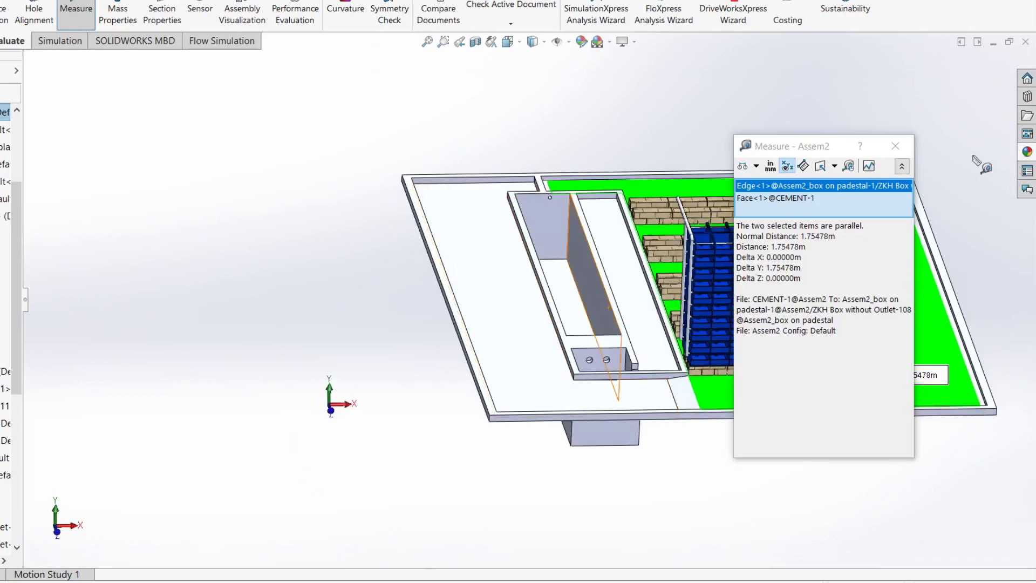
click(898, 147)
Show the hidden pump skid subassembly on the floor beside the long tank.
scroll(778, 294, up, 1)
middle_drag(778, 293, 848, 306)
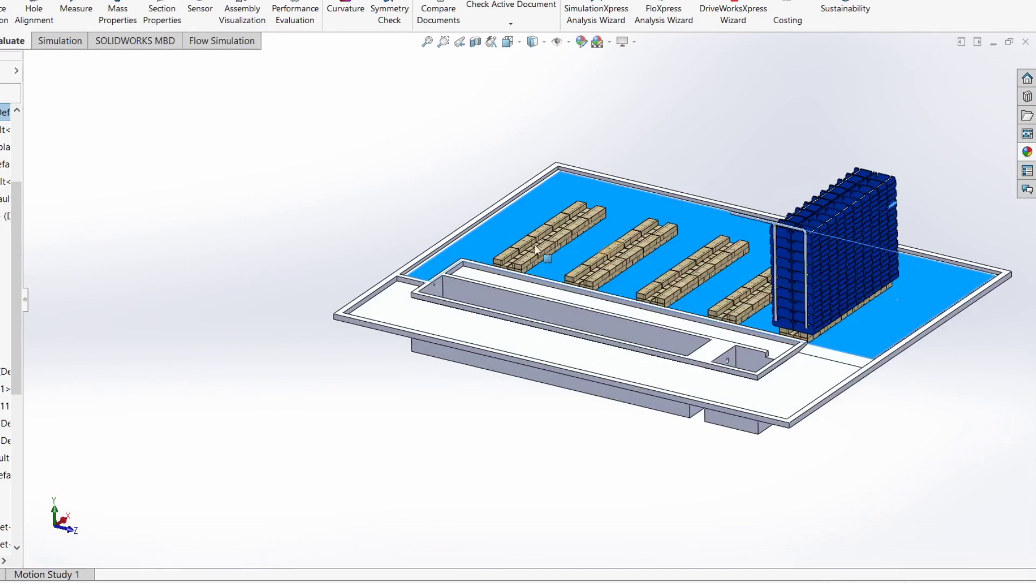
scroll(536, 248, down, 2)
scroll(781, 374, up, 2)
middle_drag(783, 377, 794, 412)
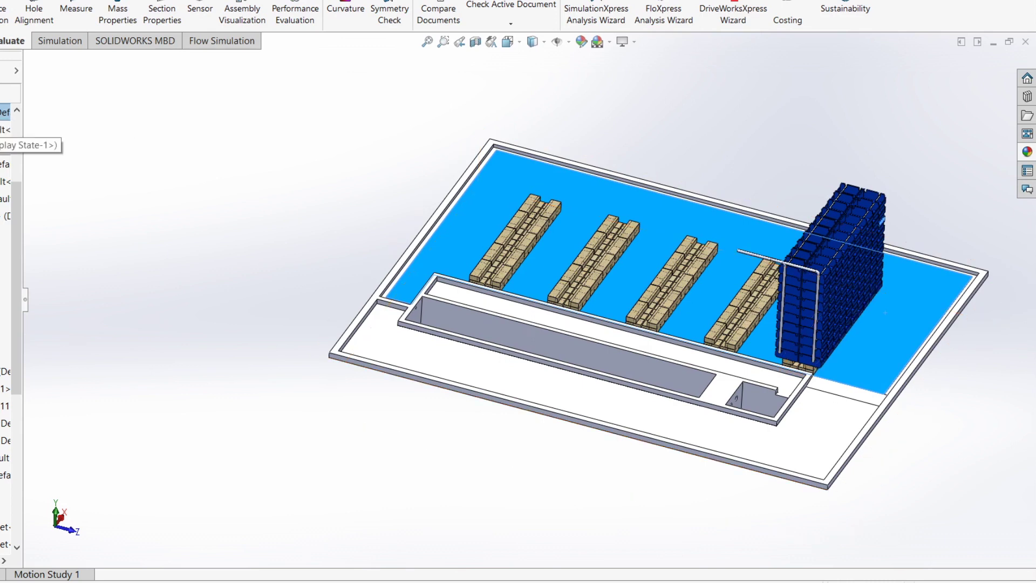
click(4, 146)
right_click(5, 138)
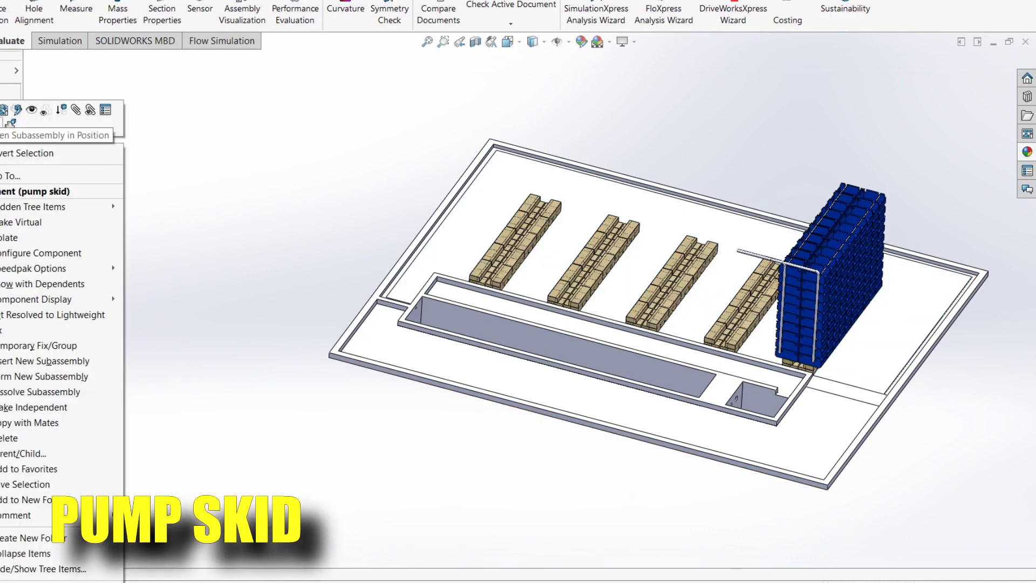
click(32, 111)
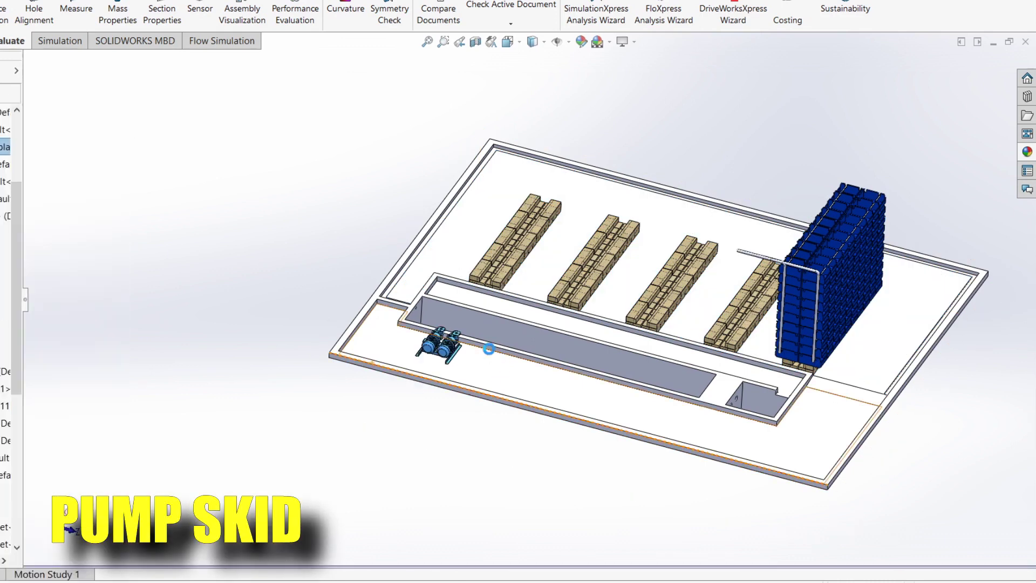
Clear the selection and inspect the pump skid's two pumps and base frame up close beside the tank.
scroll(485, 356, down, 3)
scroll(478, 370, down, 2)
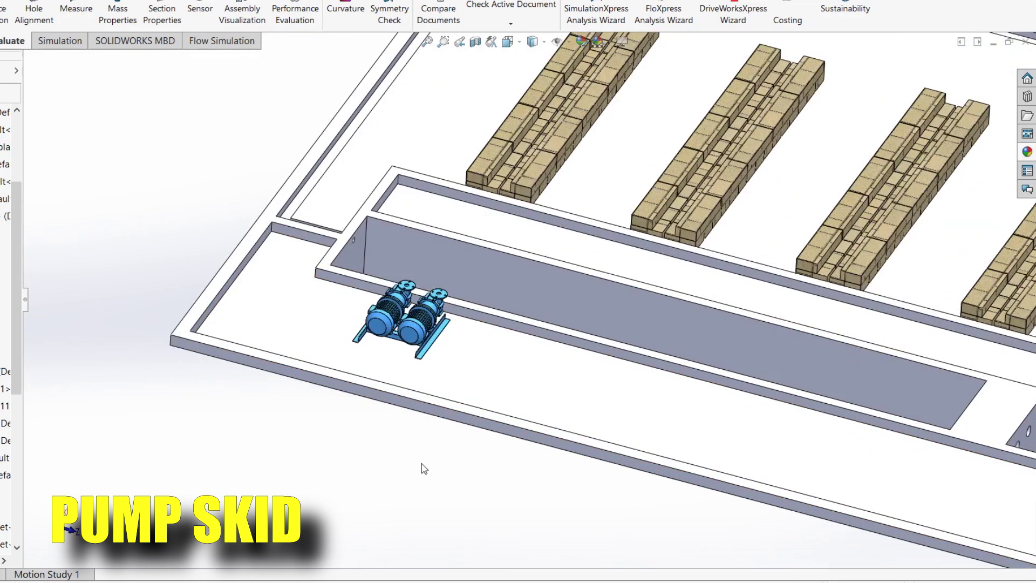
click(405, 440)
middle_drag(405, 440, 440, 438)
middle_drag(300, 317, 326, 312)
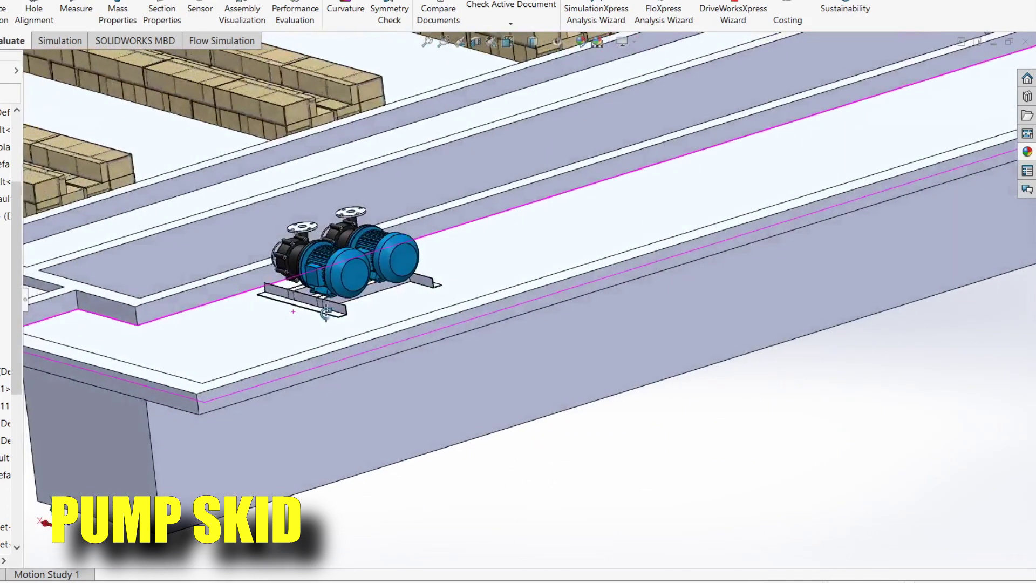
Examine where the pump skid sits on the cement floor relative to the long tank and the drainage channel.
scroll(351, 270, down, 2)
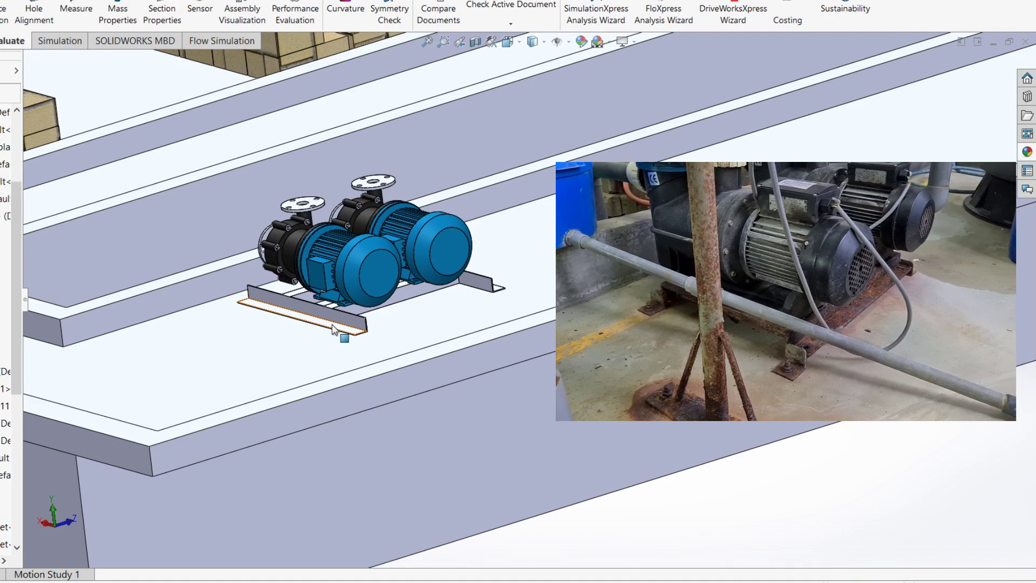
scroll(345, 327, up, 5)
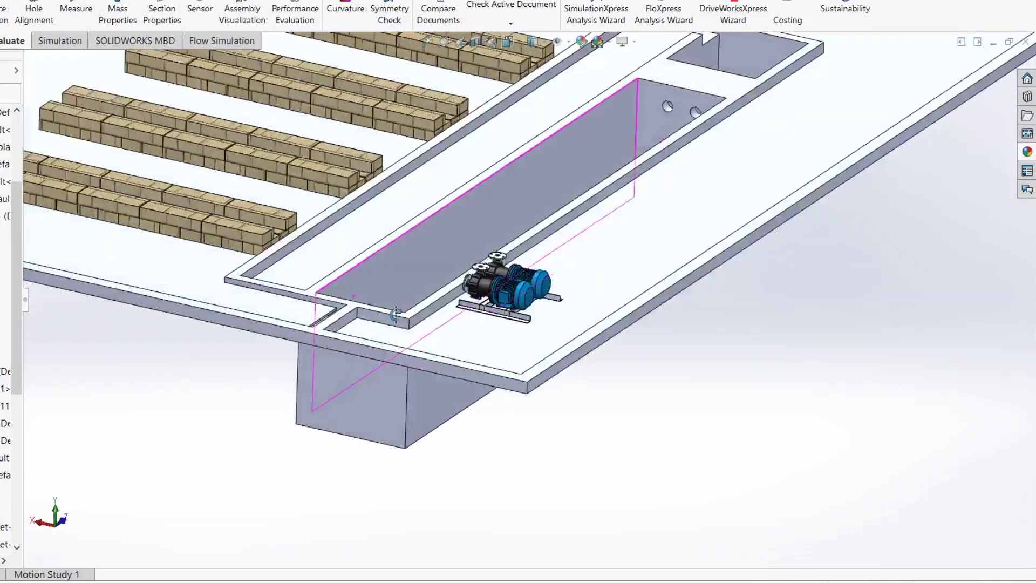
scroll(395, 313, down, 2)
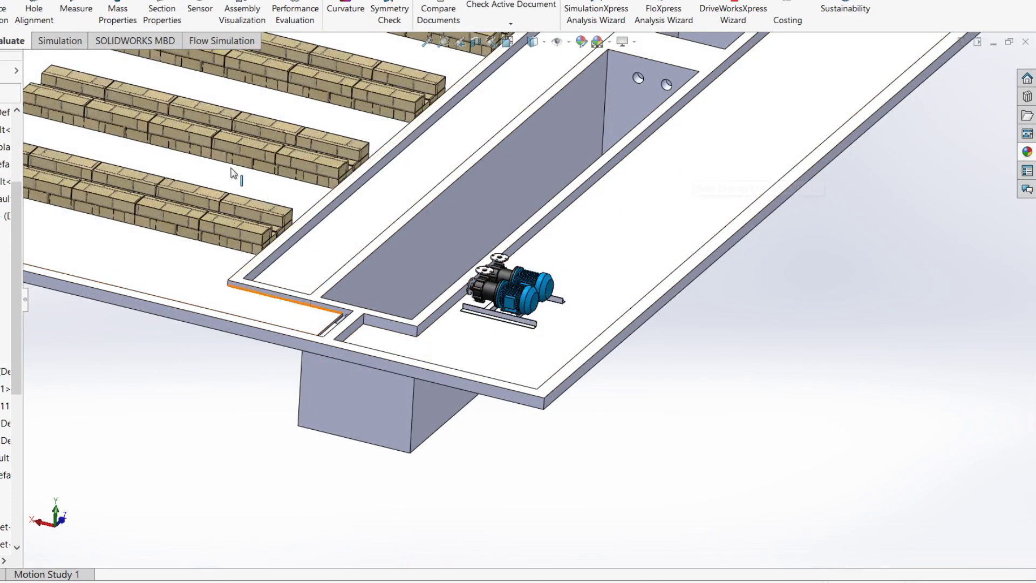
scroll(257, 278, up, 2)
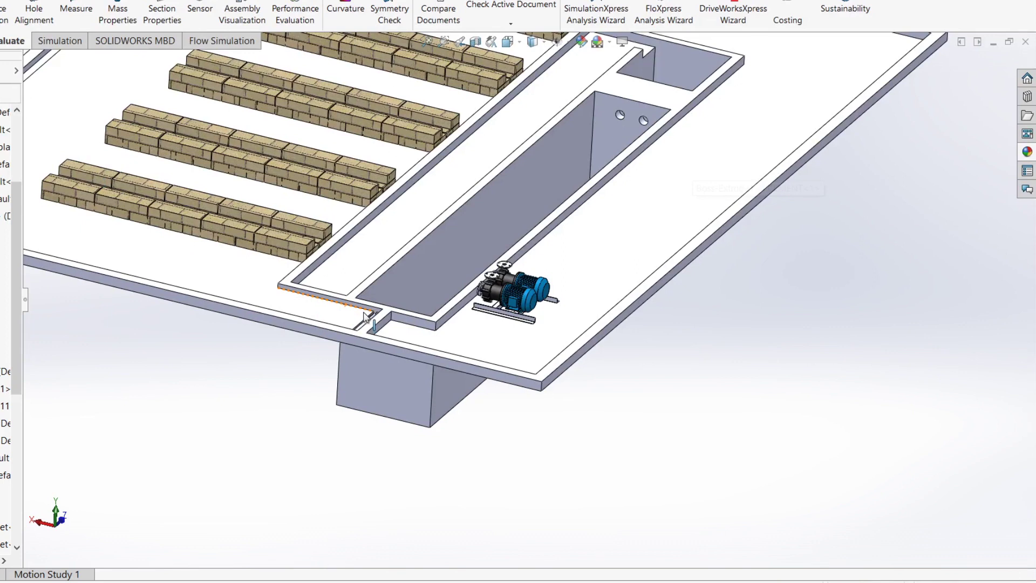
scroll(364, 316, up, 1)
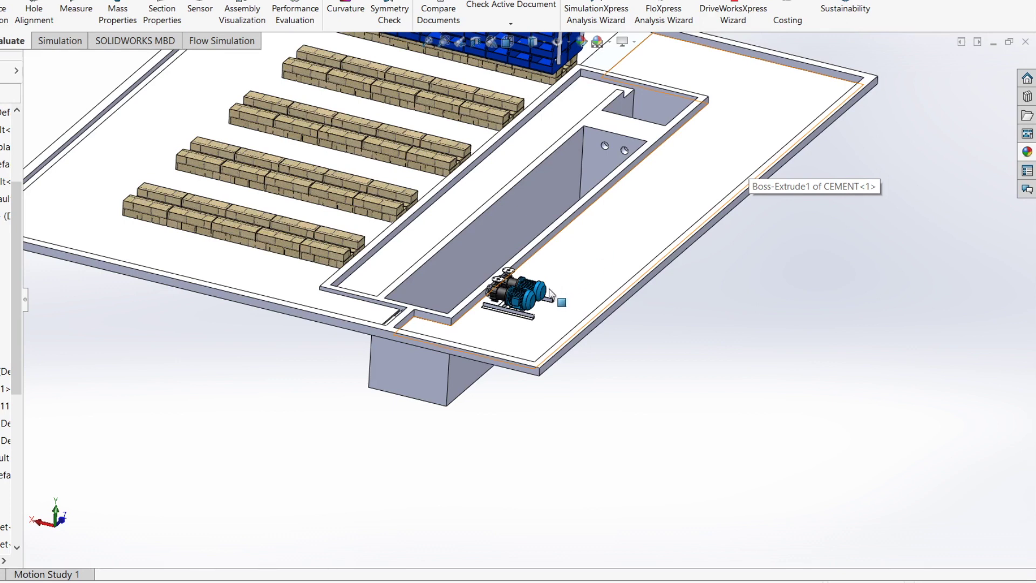
middle_drag(432, 371, 485, 378)
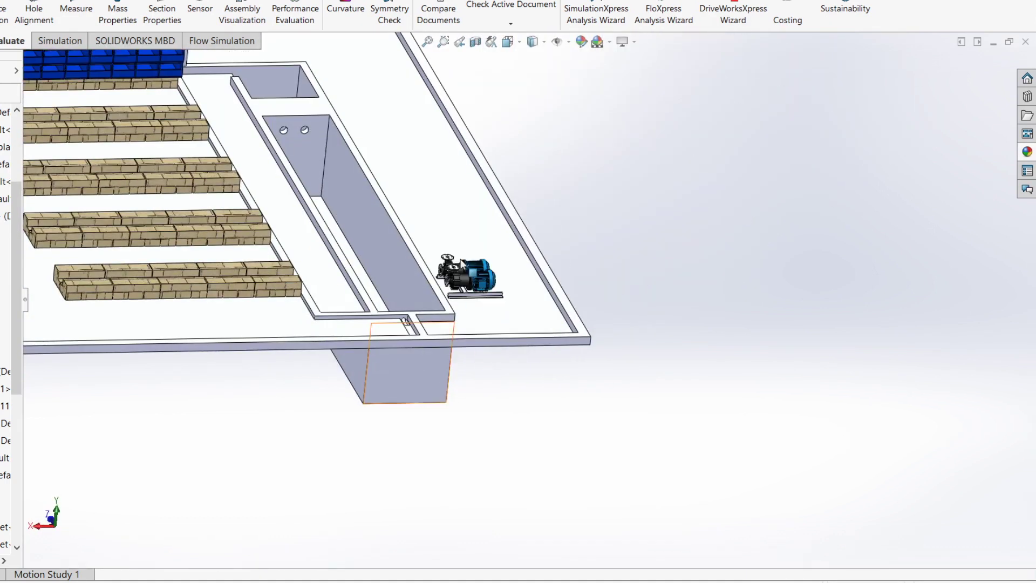
scroll(446, 250, down, 5)
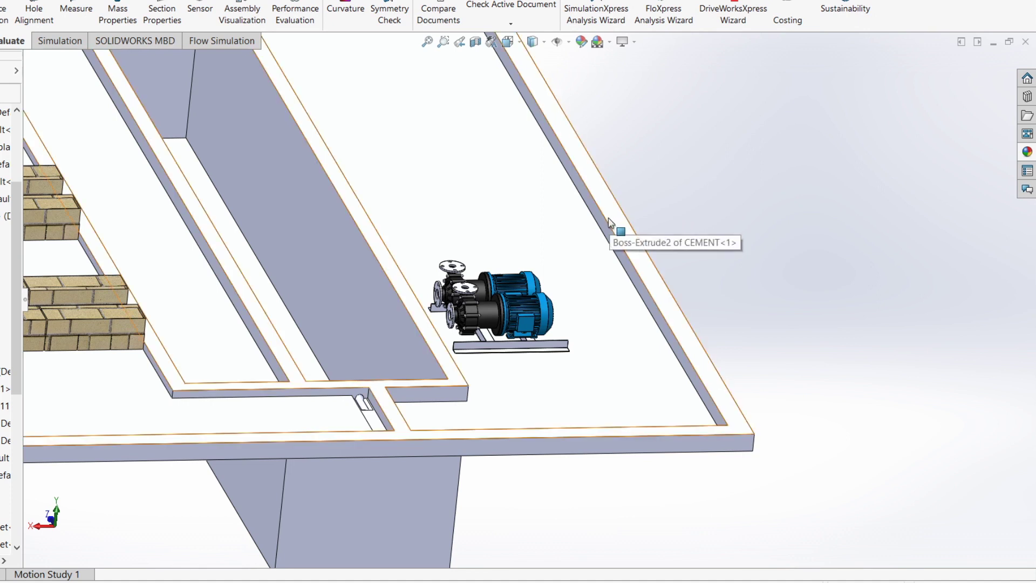
scroll(548, 280, up, 3)
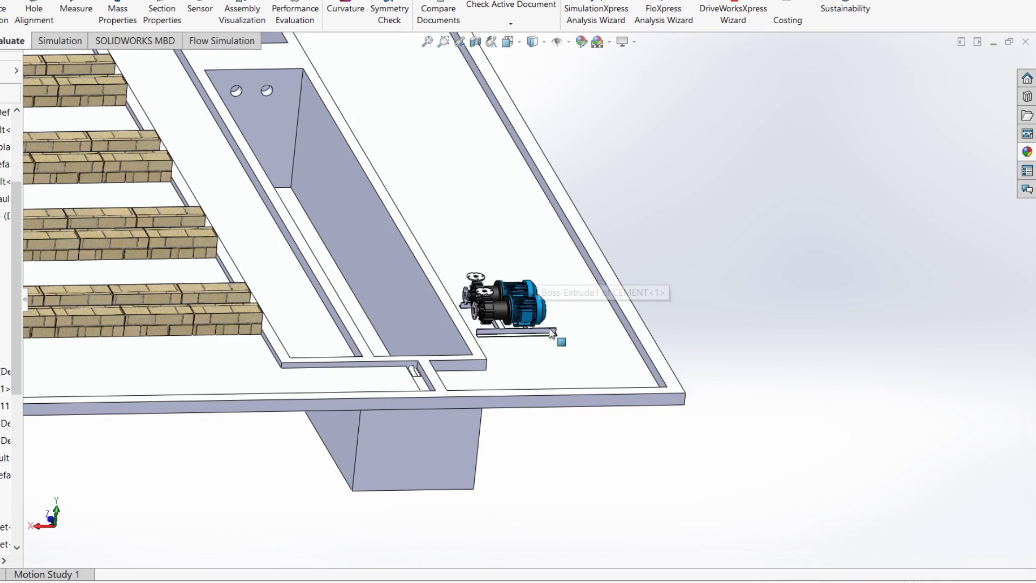
scroll(541, 288, up, 1)
middle_drag(541, 288, 502, 338)
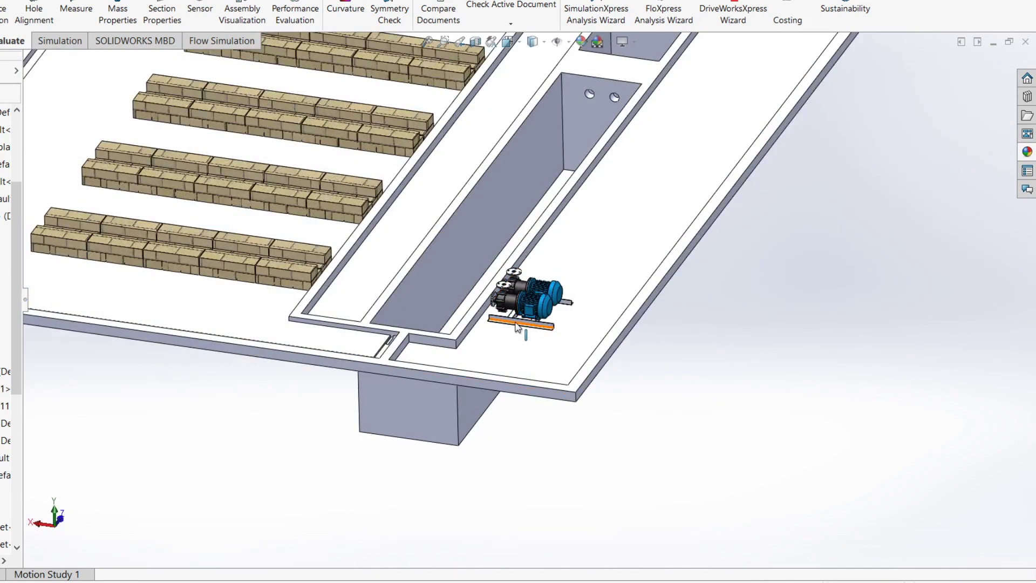
Examine the pump skid's flanges, motors and angle-profile base frame up close from several sides.
scroll(517, 328, down, 2)
scroll(521, 322, down, 1)
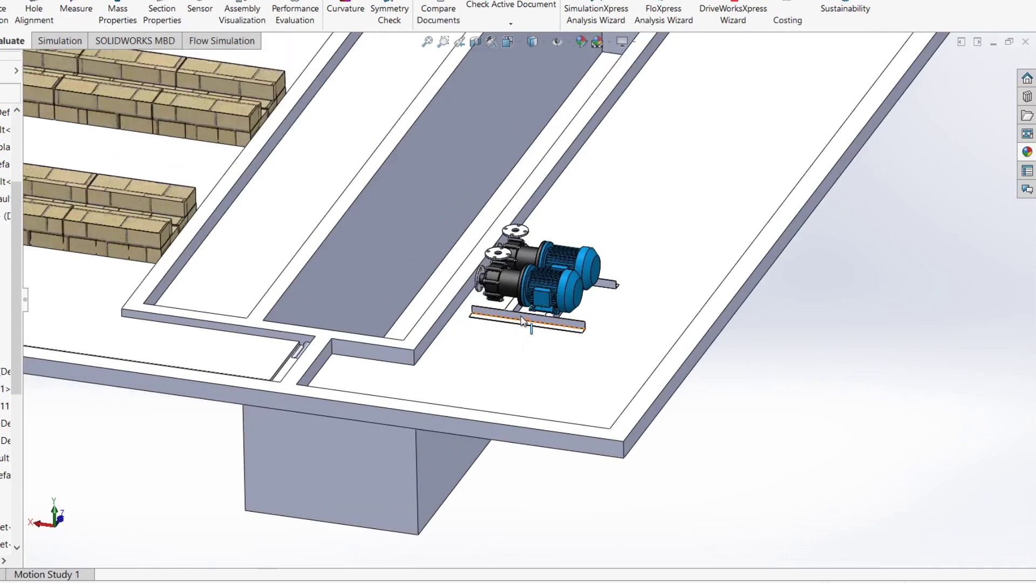
scroll(522, 321, down, 3)
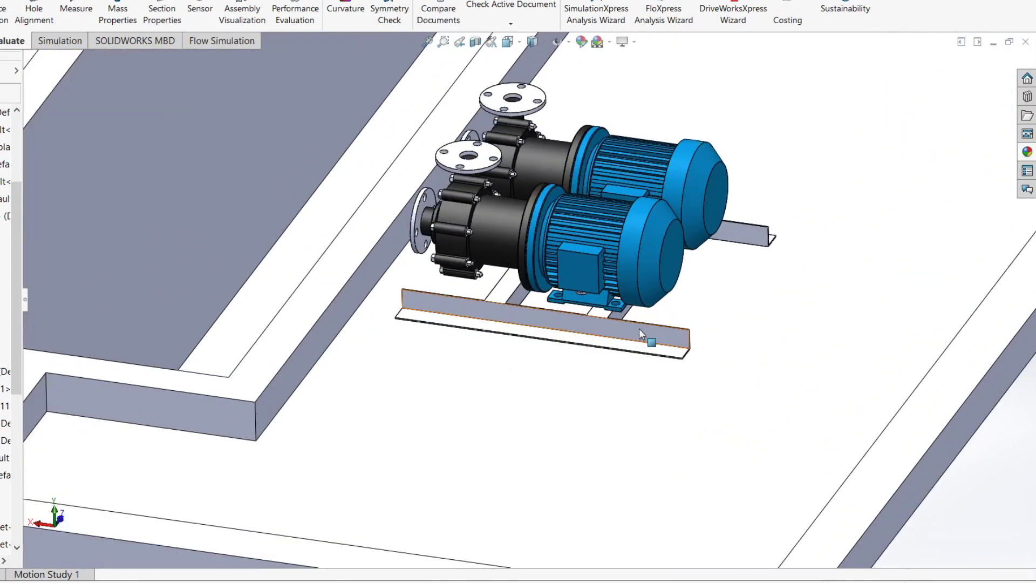
scroll(741, 239, up, 4)
middle_drag(763, 271, 694, 289)
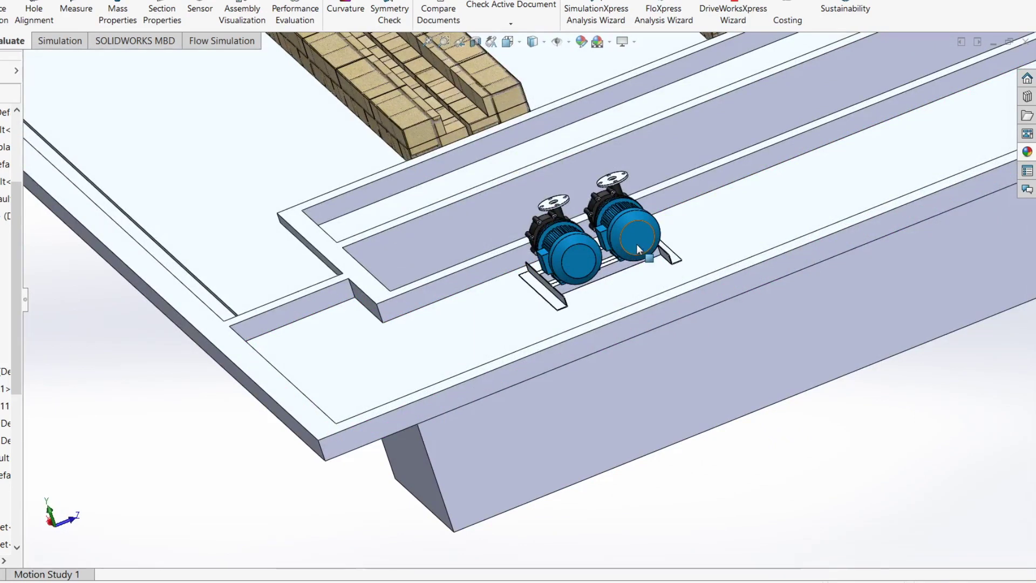
scroll(636, 244, up, 3)
scroll(594, 244, down, 2)
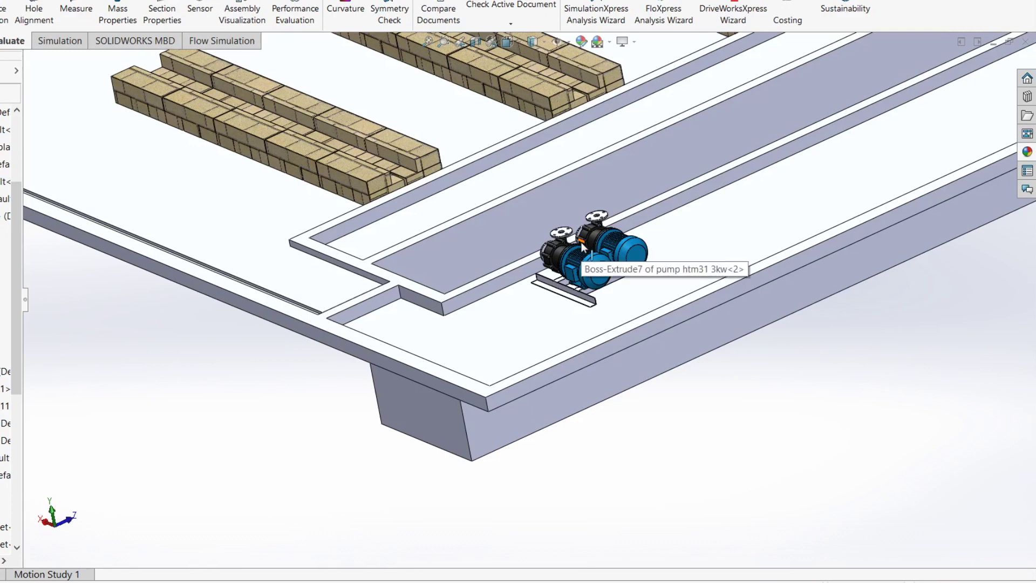
Show the hidden sand filter component scaled_down1600 on the floor beside the pump skid.
scroll(5, 270, up, 2)
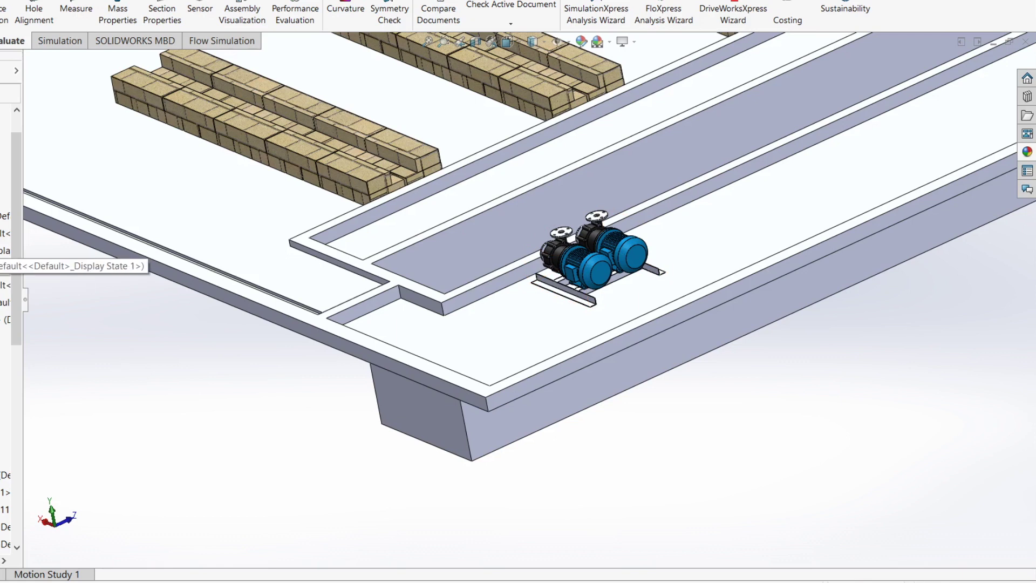
click(5, 264)
right_click(5, 265)
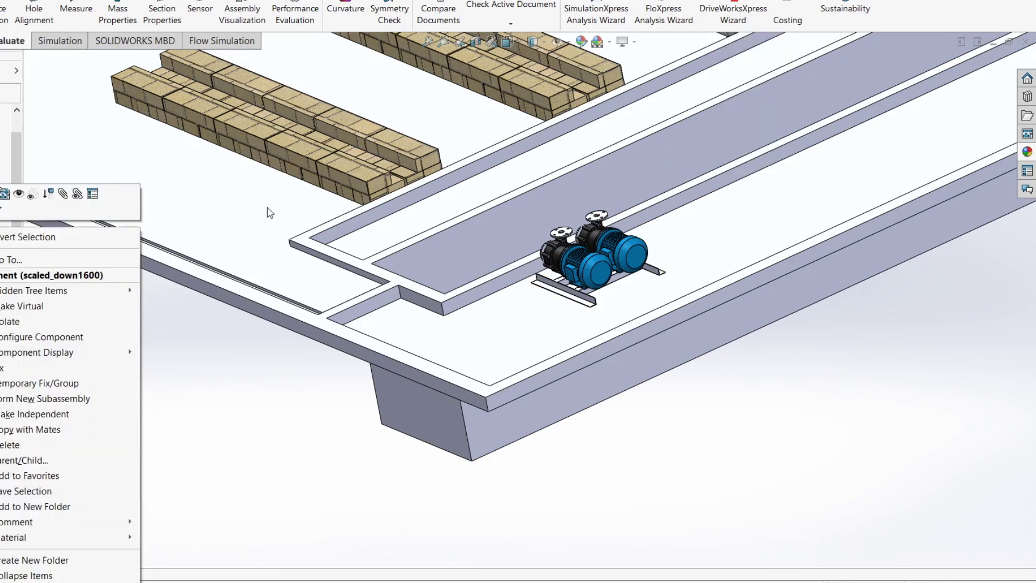
click(19, 193)
scroll(798, 200, up, 3)
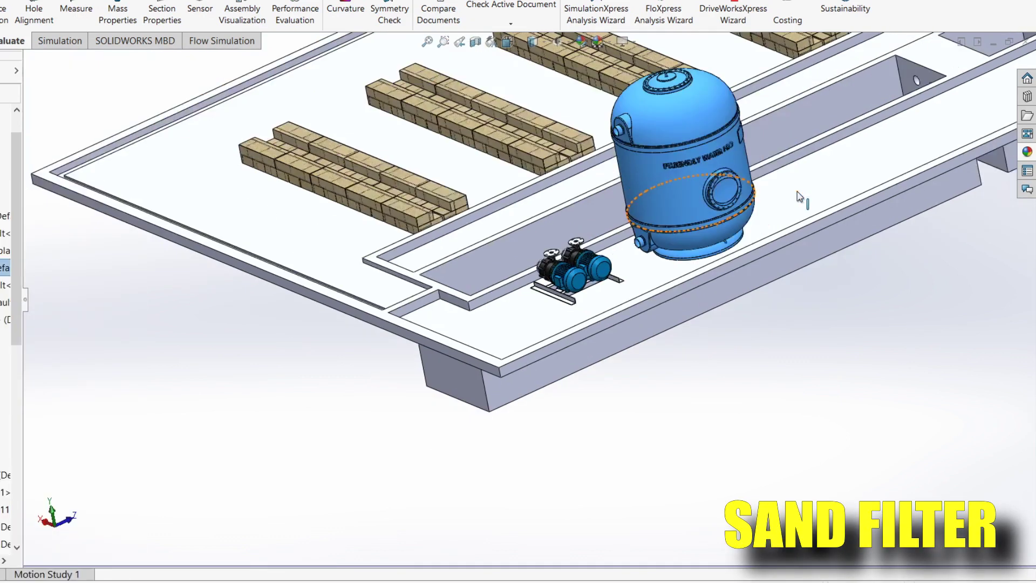
Examine the sand filter's side ports, top cover and round side manhole from several angles.
middle_drag(637, 228, 586, 202)
scroll(585, 202, down, 5)
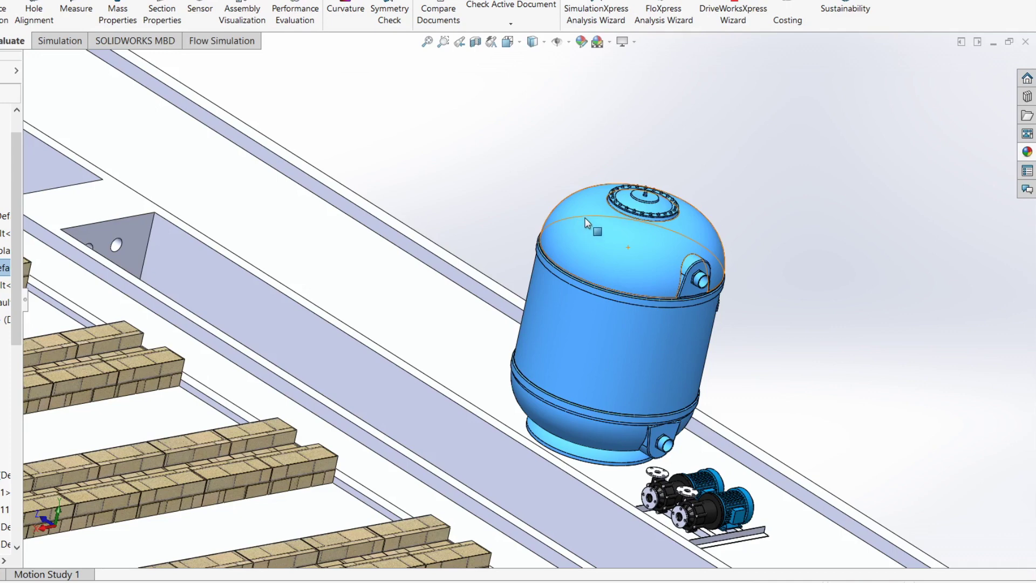
middle_drag(578, 218, 649, 235)
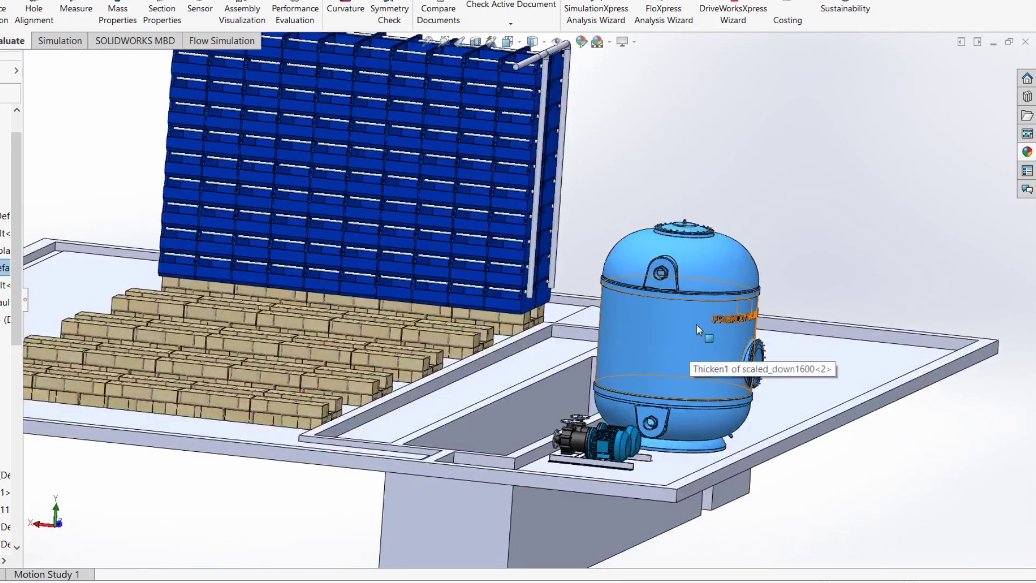
middle_drag(696, 324, 643, 278)
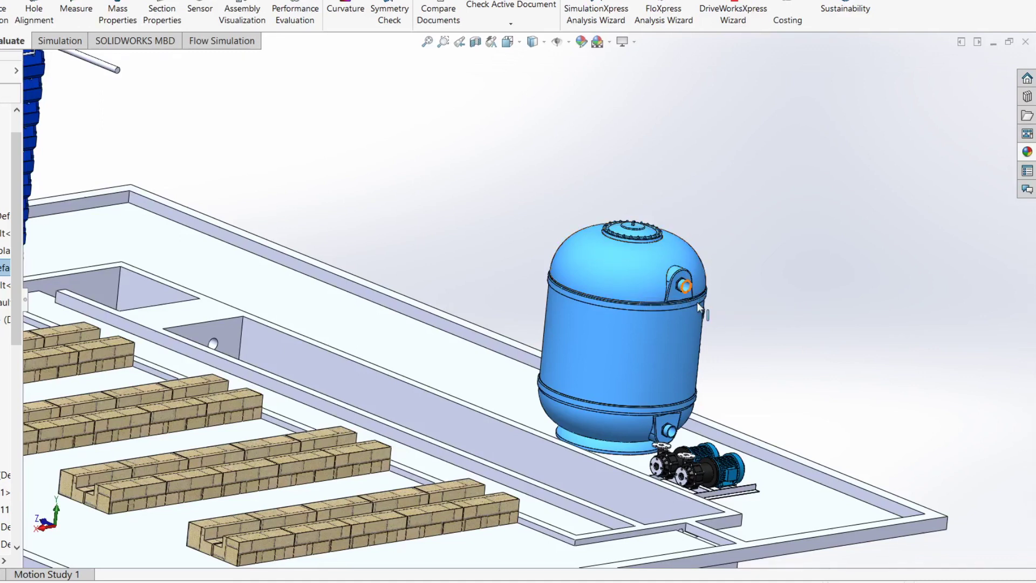
scroll(695, 304, down, 3)
scroll(692, 307, down, 1)
scroll(642, 291, up, 1)
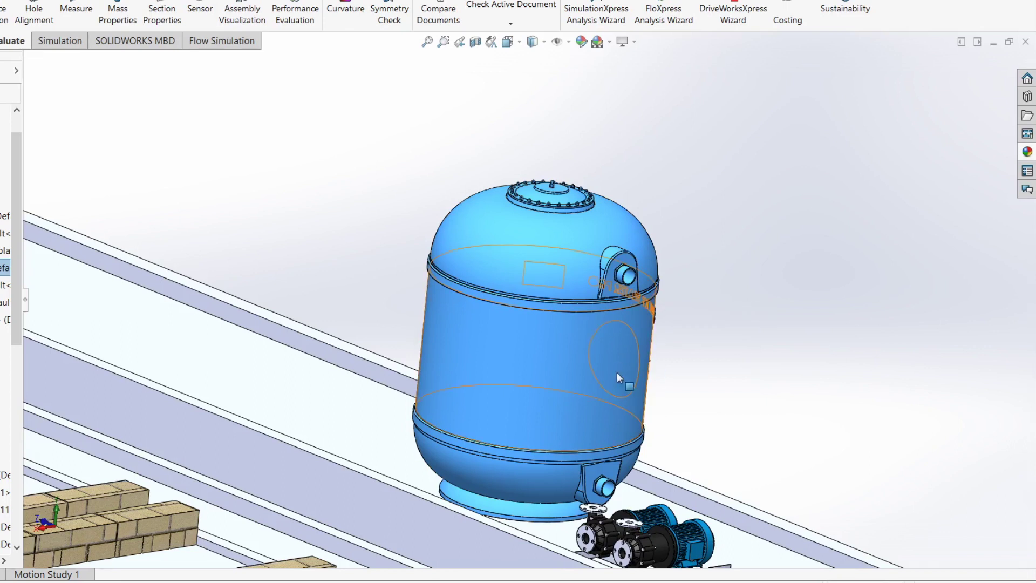
middle_drag(605, 328, 595, 390)
scroll(597, 388, down, 2)
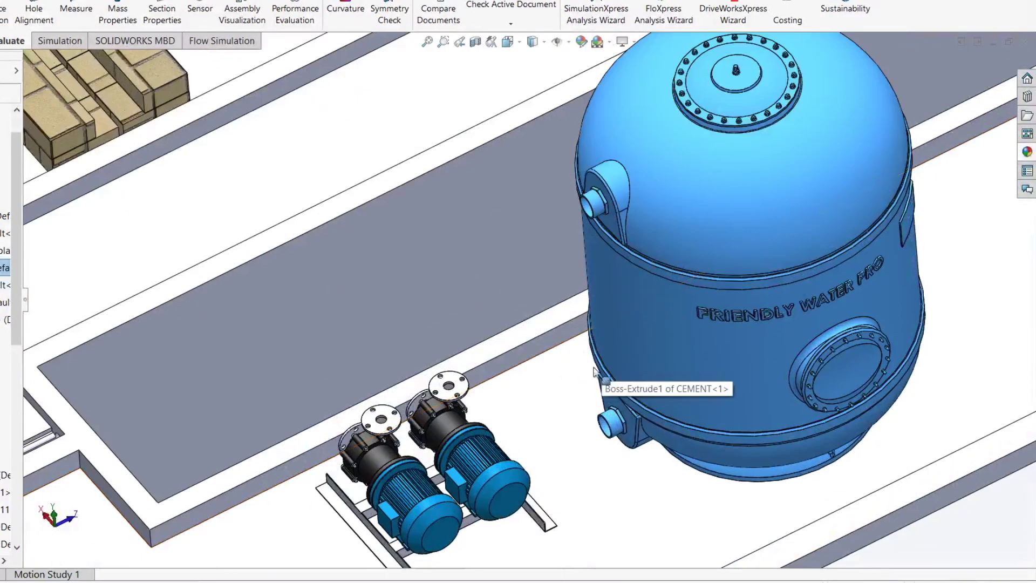
scroll(578, 305, up, 2)
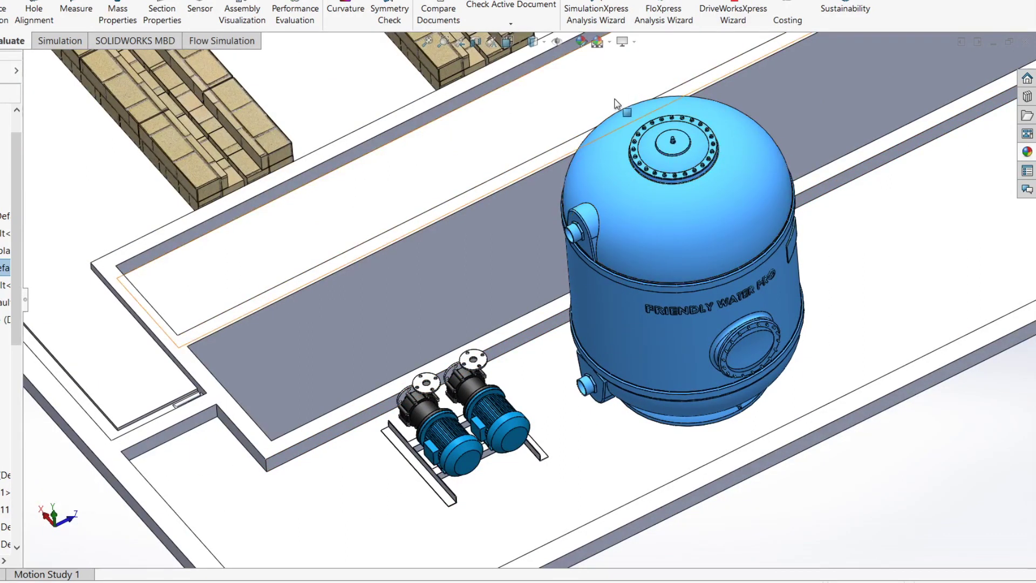
Examine the sand filter's placement on the cement floor relative to the pump skid, long tank and floor edge.
scroll(657, 239, up, 2)
middle_drag(658, 248, 673, 231)
scroll(588, 270, up, 2)
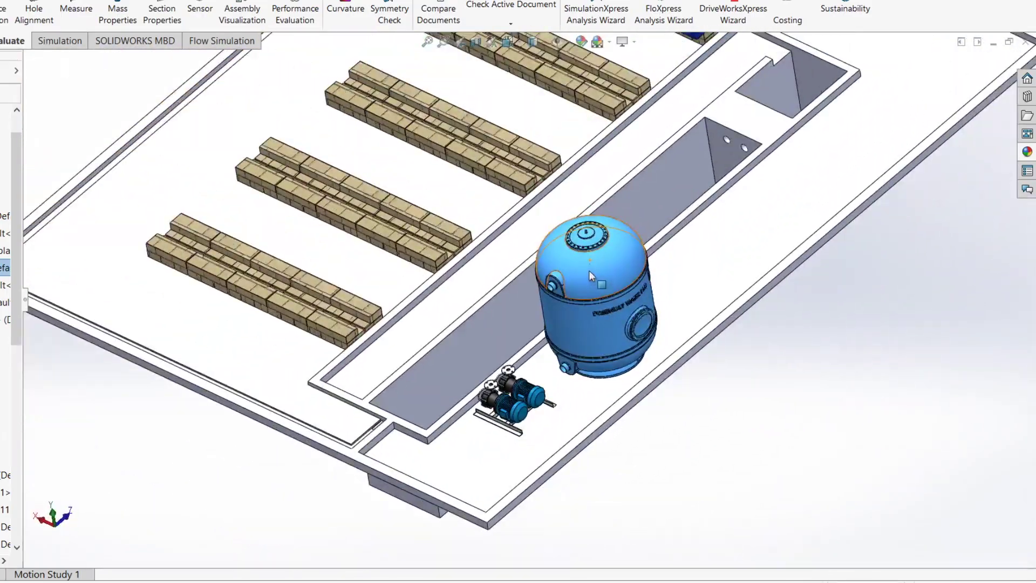
middle_drag(590, 272, 701, 303)
scroll(499, 349, down, 3)
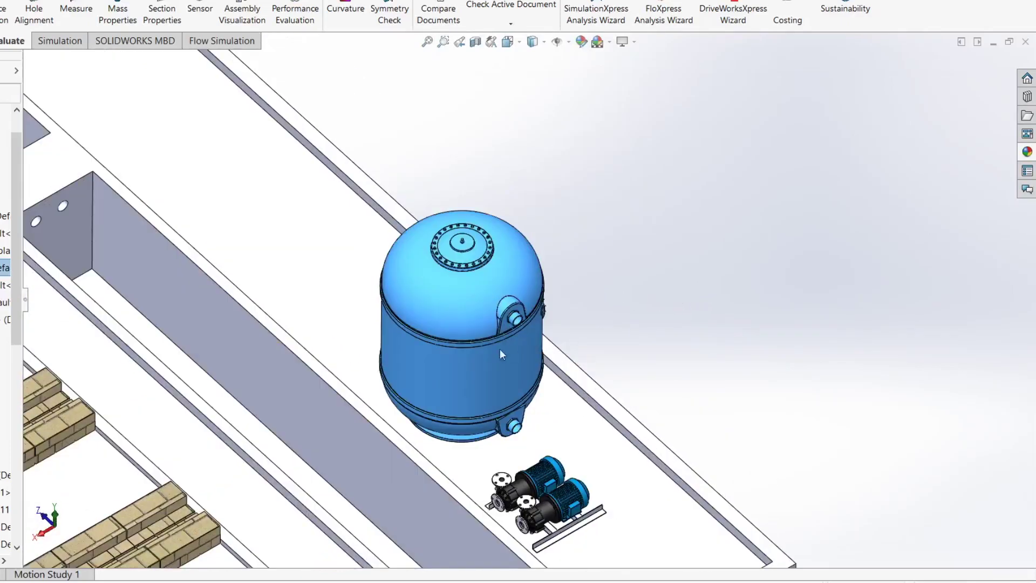
scroll(490, 332, up, 2)
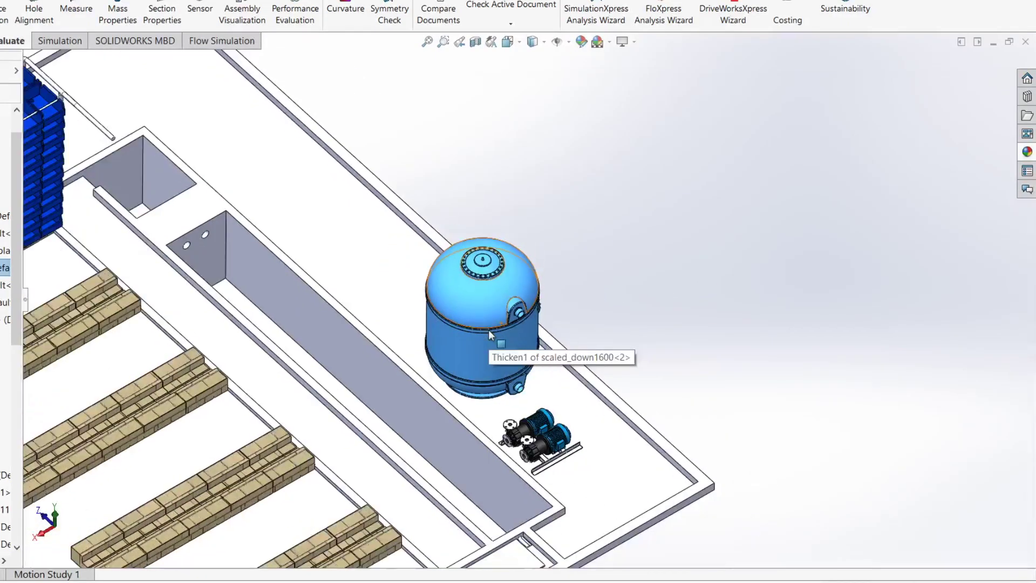
middle_drag(491, 326, 441, 244)
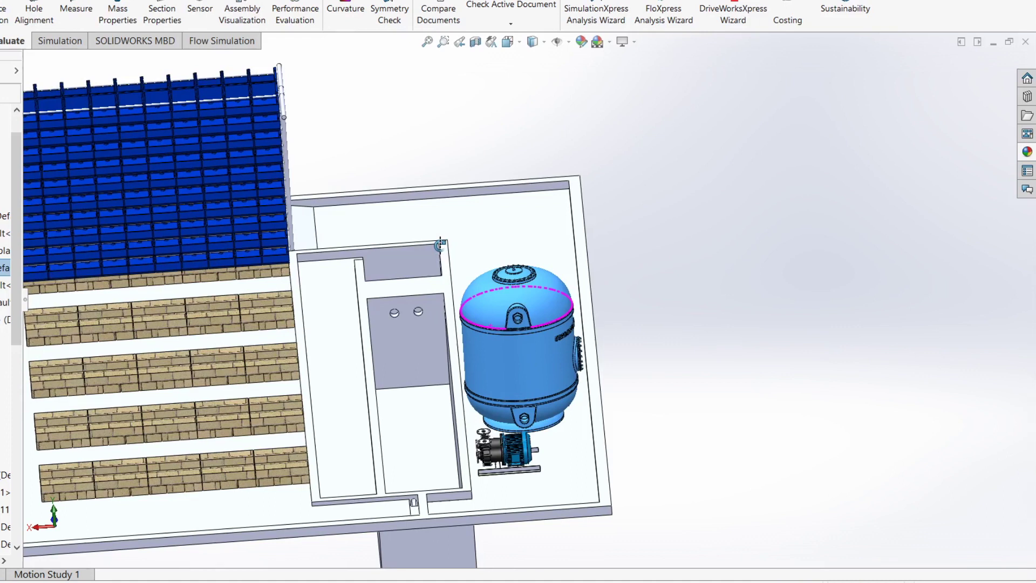
scroll(556, 419, down, 3)
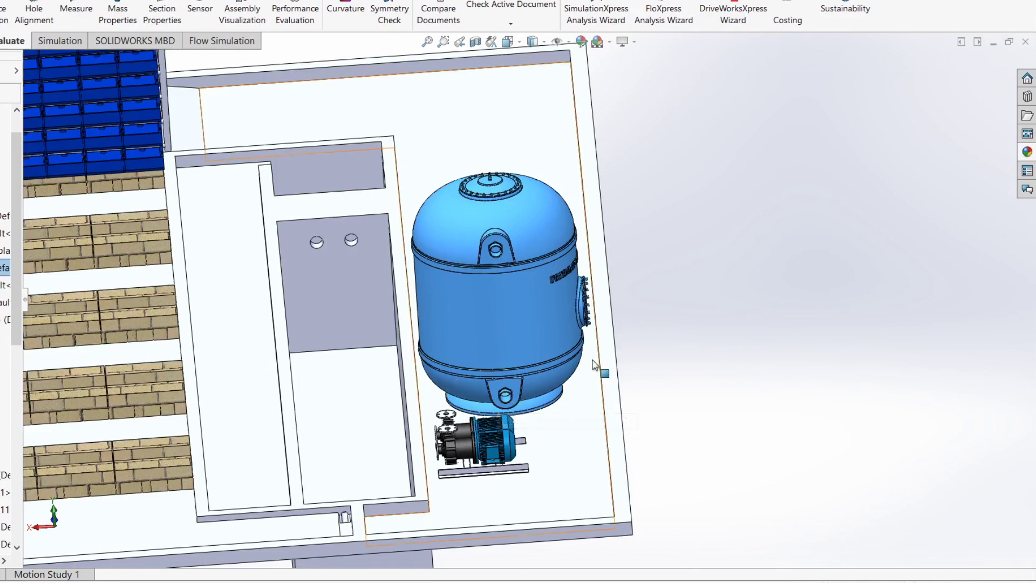
scroll(599, 349, down, 3)
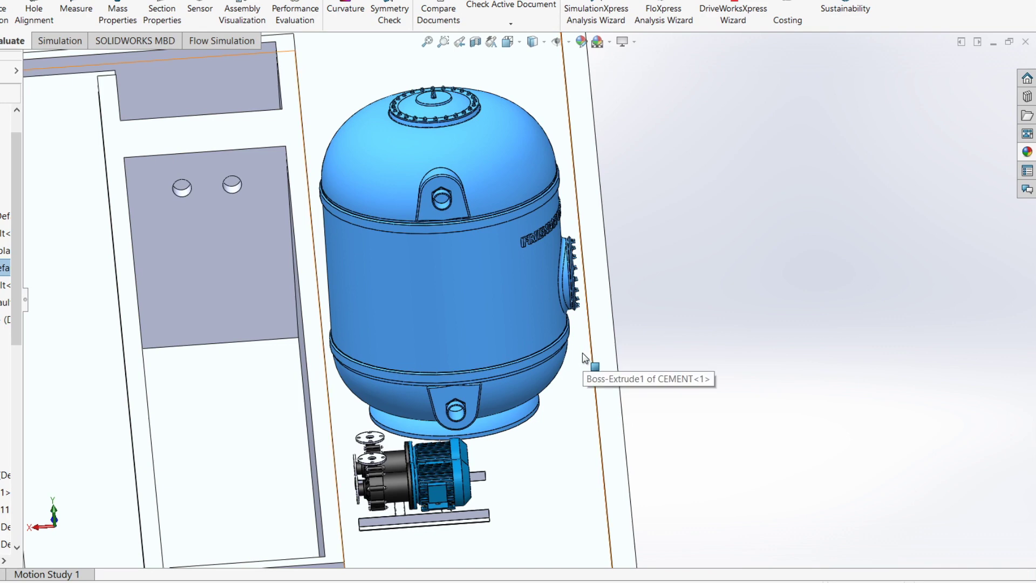
middle_drag(592, 357, 523, 381)
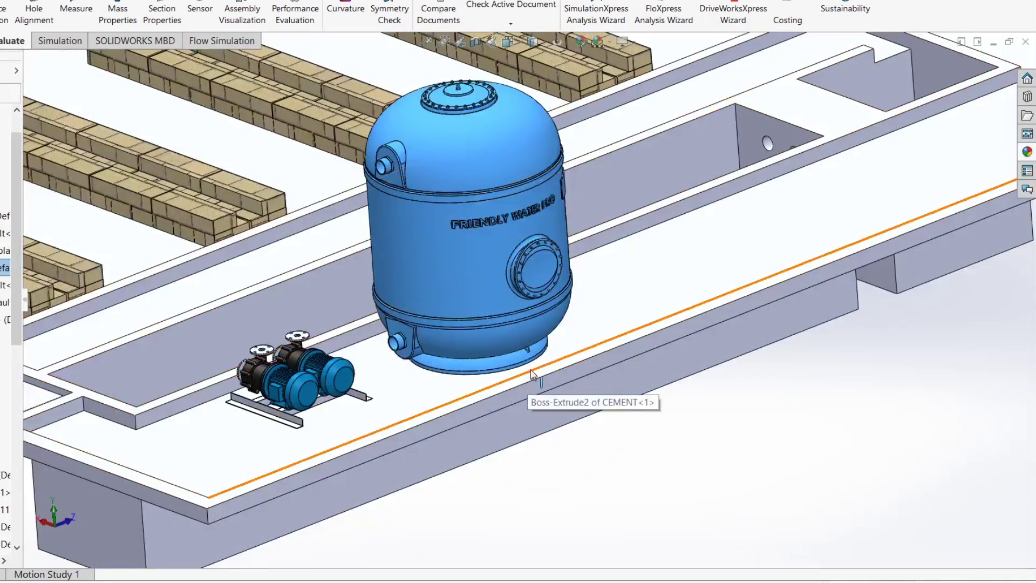
scroll(539, 298, up, 4)
middle_drag(537, 289, 534, 319)
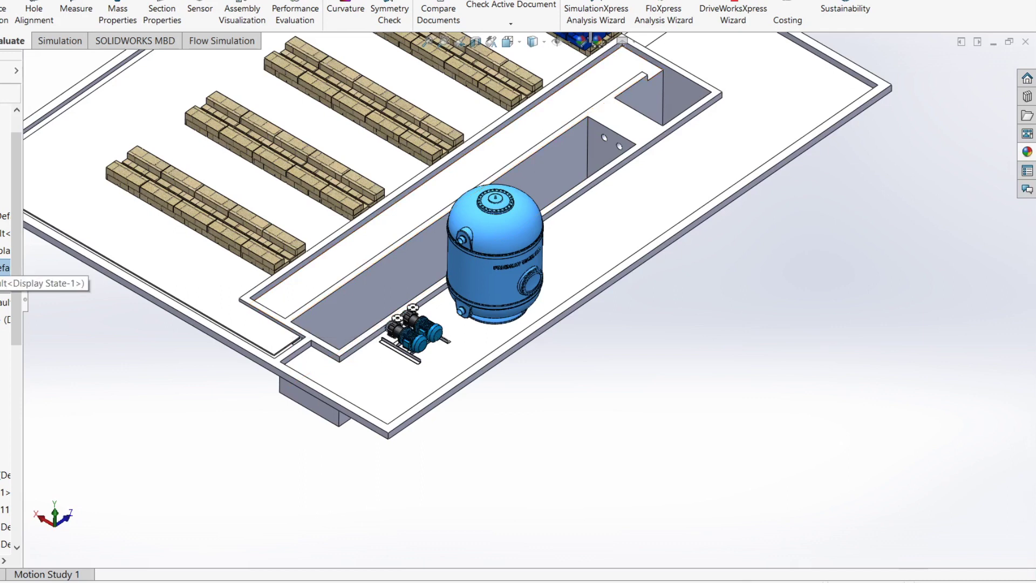
Show the hidden water storage tank on the floor behind the sand filter.
right_click(6, 269)
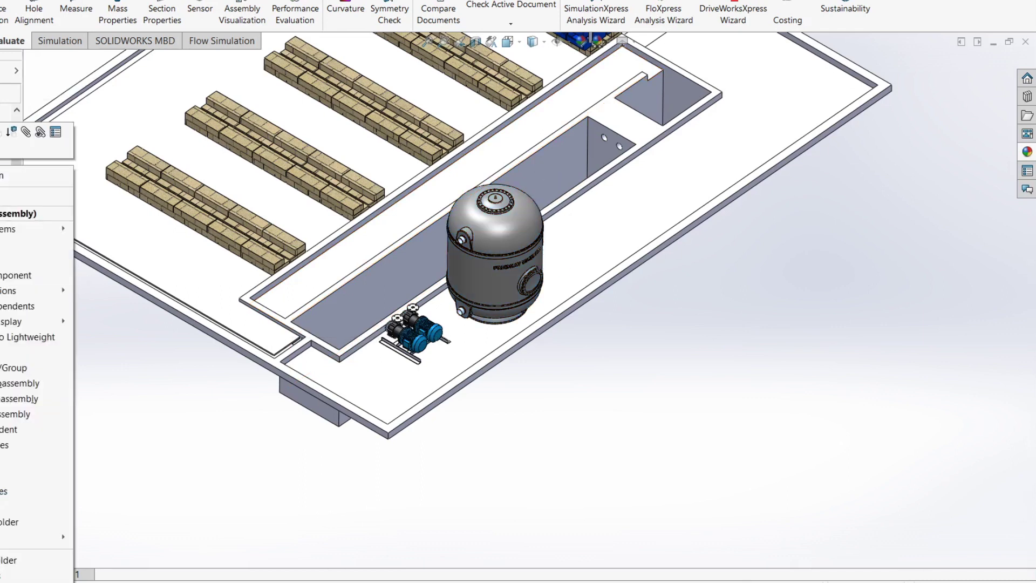
click(2, 132)
scroll(562, 277, down, 2)
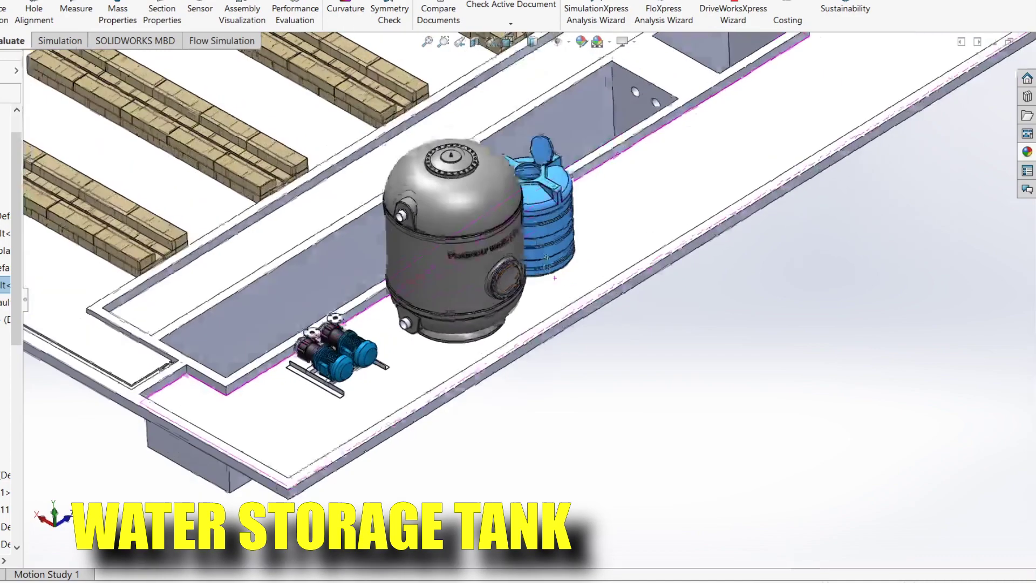
Examine the water storage tank's lid and ribbed body beside the sand filter and the long tank.
middle_drag(555, 278, 356, 381)
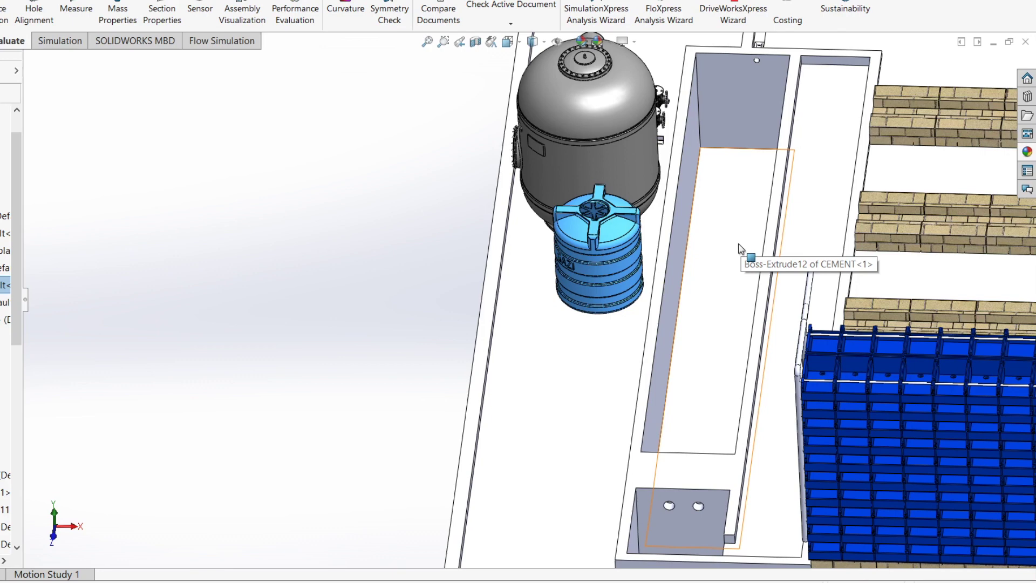
scroll(733, 245, down, 5)
middle_drag(591, 319, 604, 303)
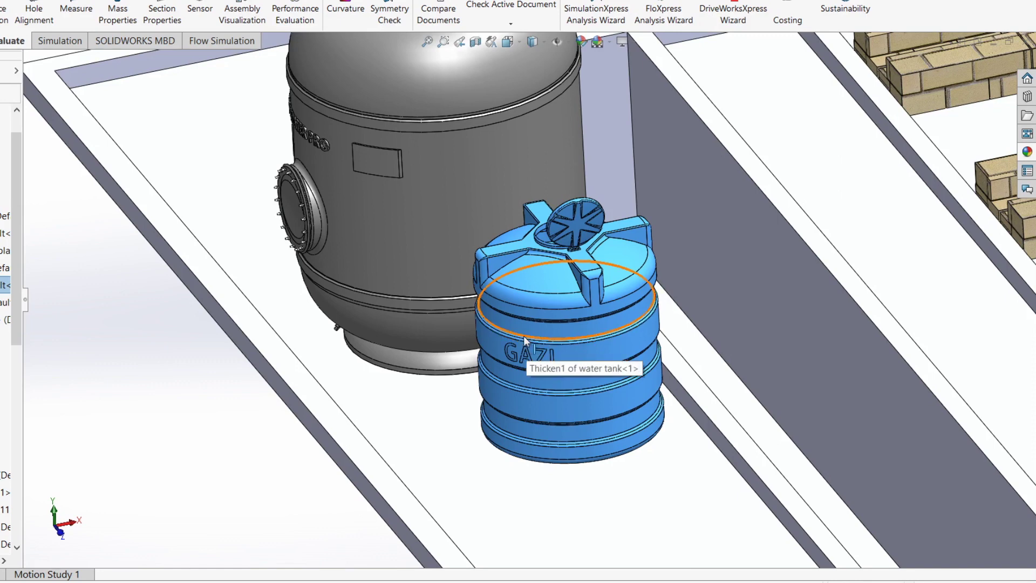
scroll(661, 372, down, 2)
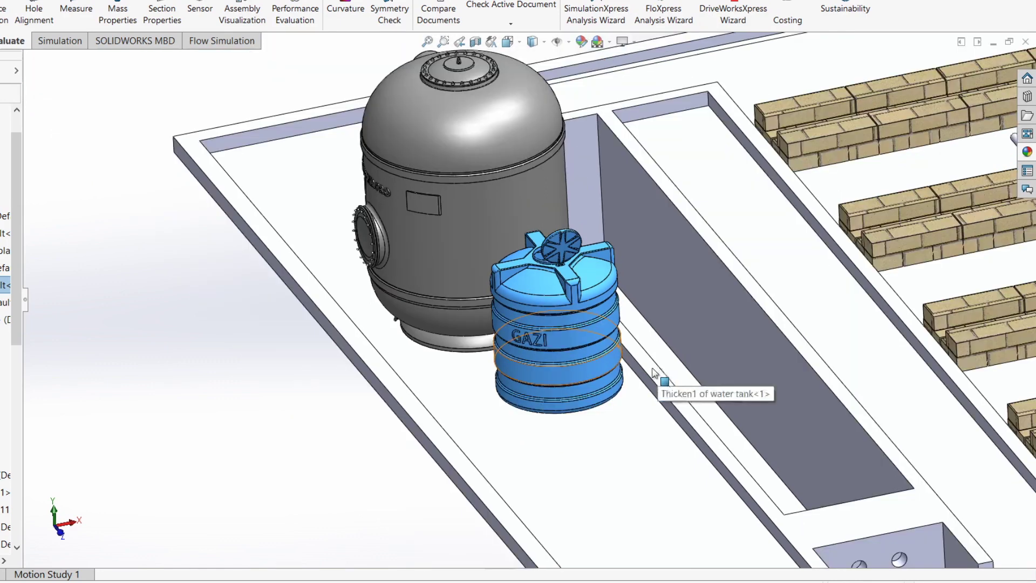
Show the hidden UV filter system on the cement floor beside the pump skid.
middle_drag(661, 372, 608, 425)
scroll(527, 368, down, 1)
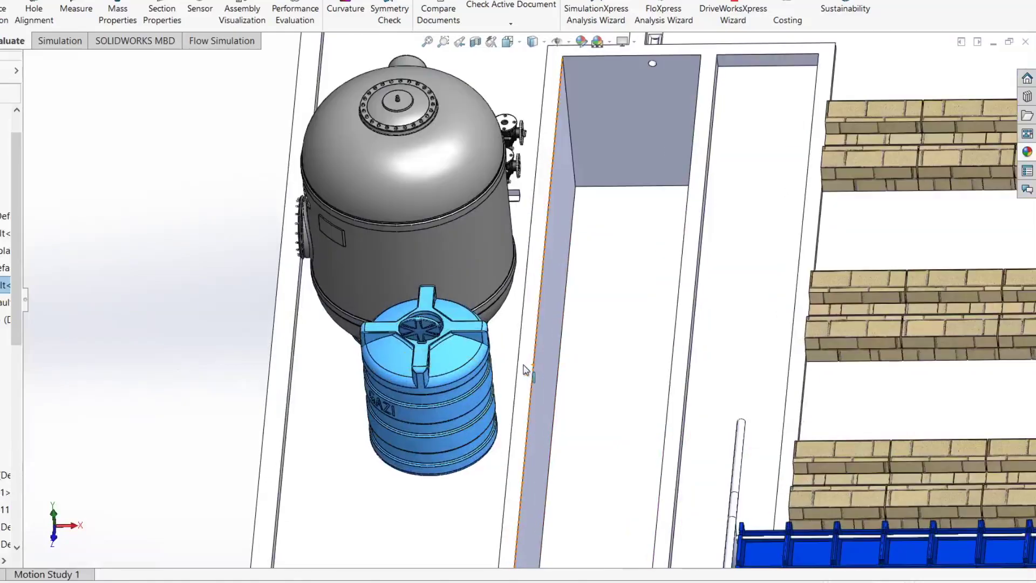
middle_drag(513, 337, 828, 302)
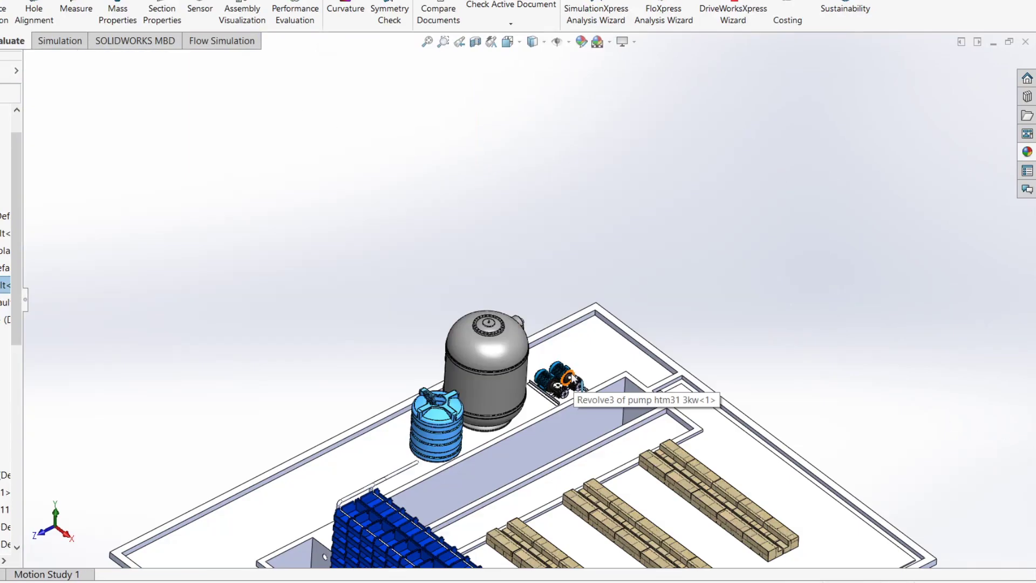
right_click(5, 285)
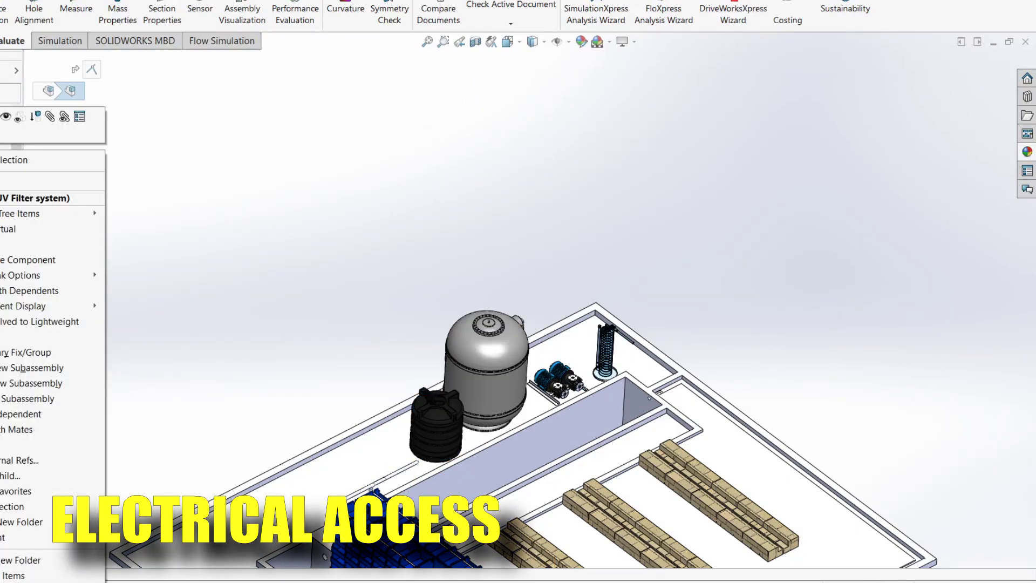
click(5, 116)
Inspect the UV filter's internal coil and central tube in a section view, and return to the unsectioned model.
scroll(648, 372, down, 8)
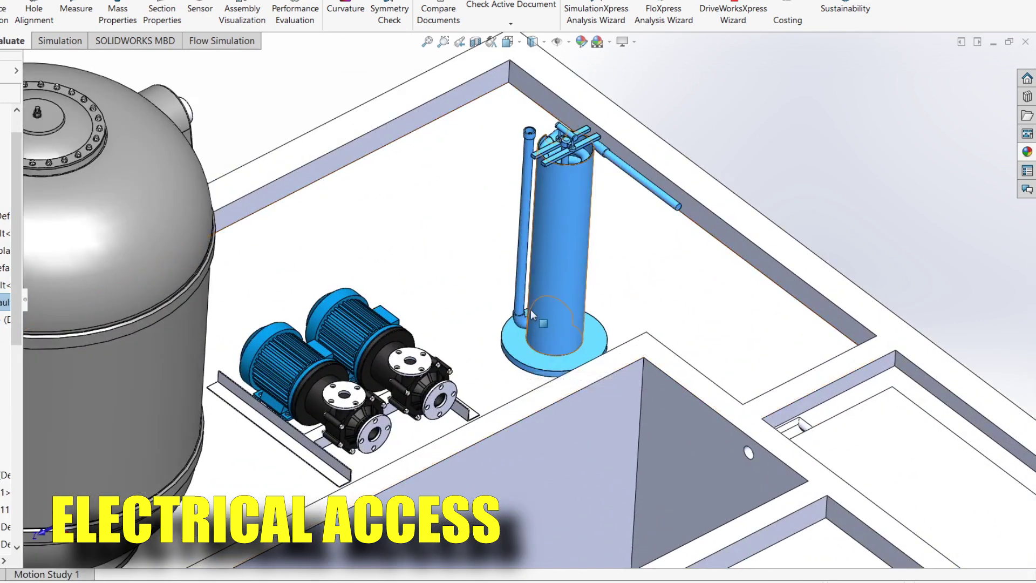
middle_drag(530, 309, 475, 213)
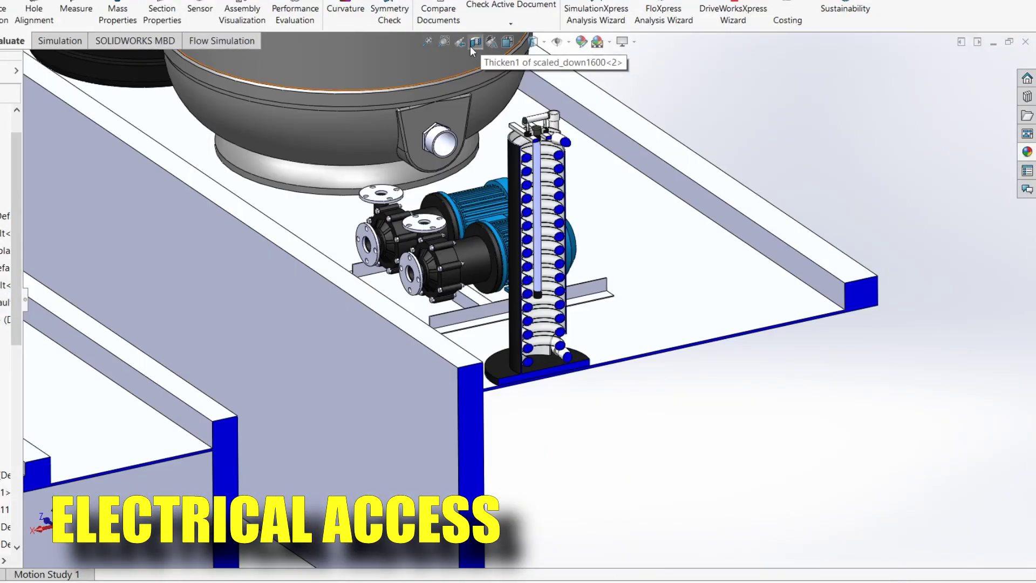
click(472, 45)
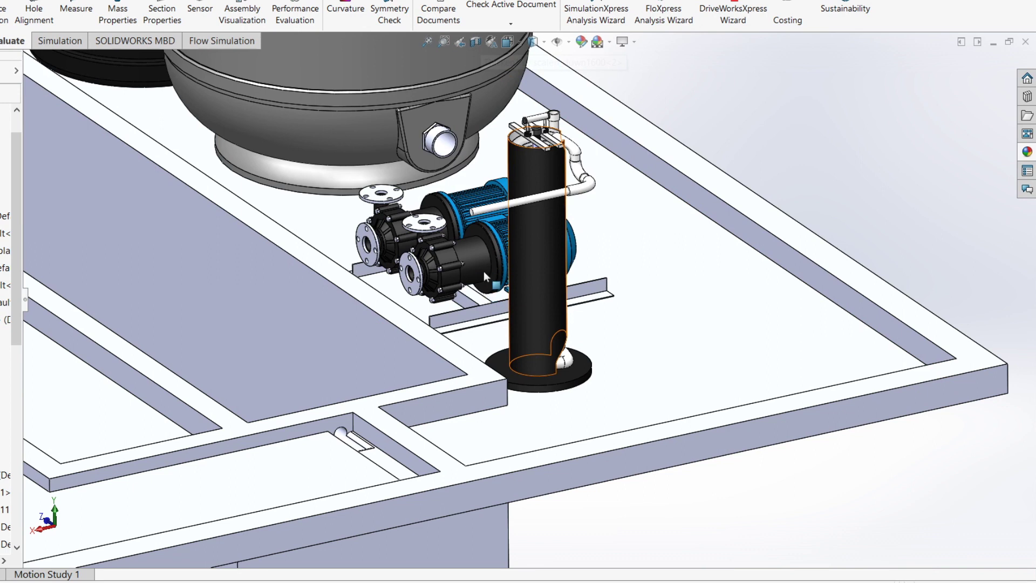
Examine the UV filter's placement on the cement floor relative to the pumps, sand filter, water tank and long tank.
scroll(484, 271, up, 2)
middle_drag(484, 271, 492, 310)
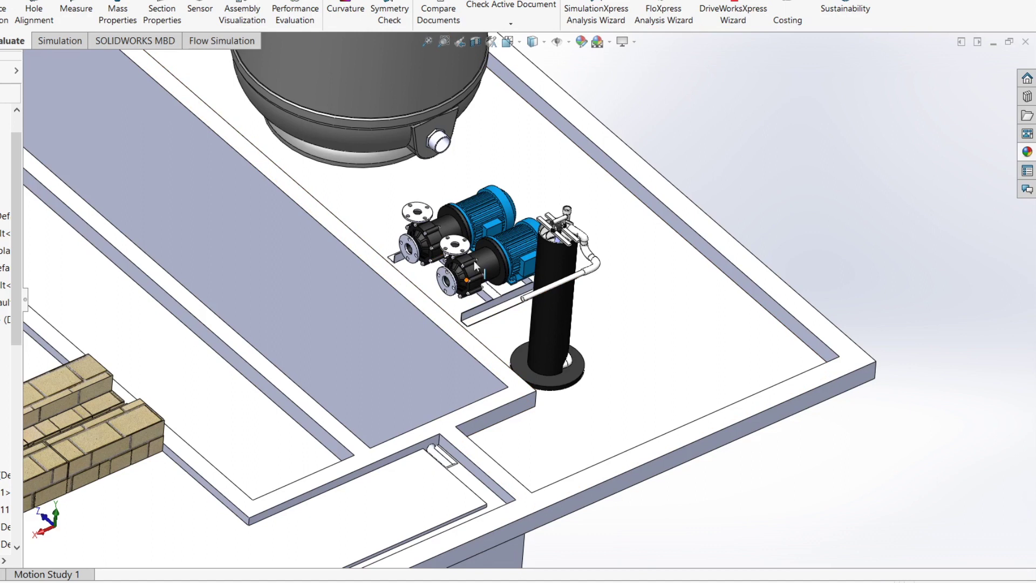
scroll(252, 106, up, 2)
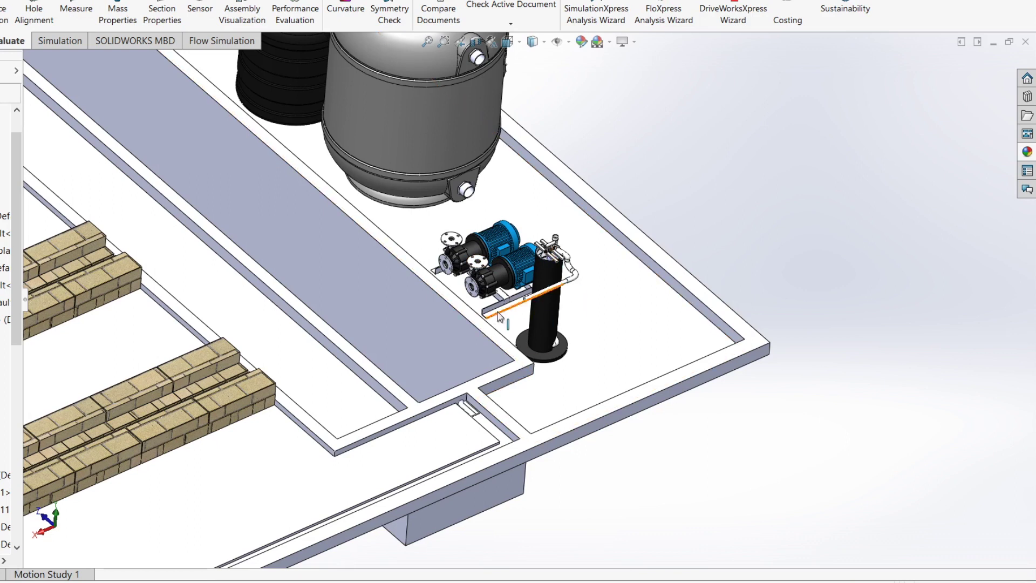
scroll(530, 298, up, 1)
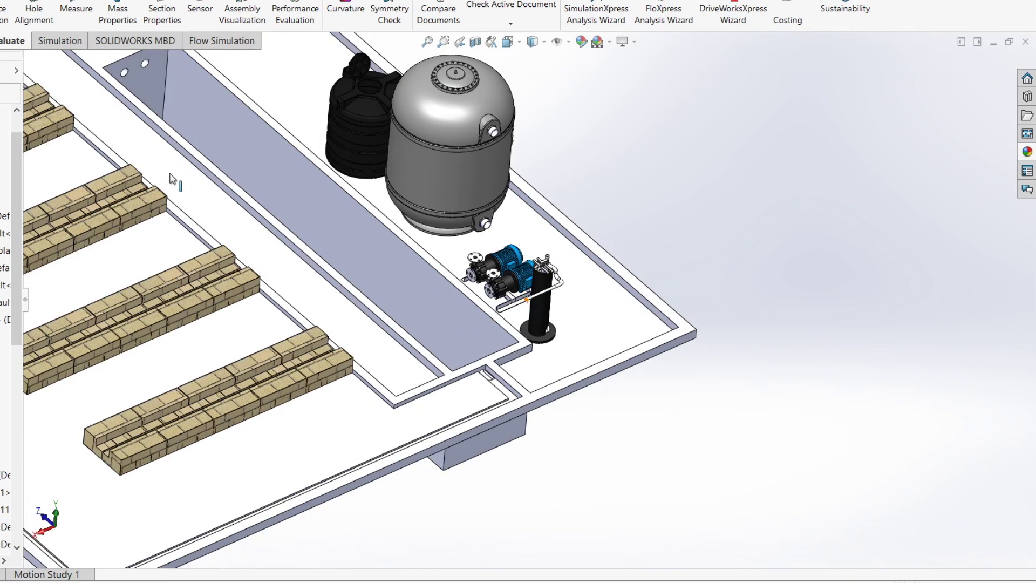
scroll(318, 292, up, 2)
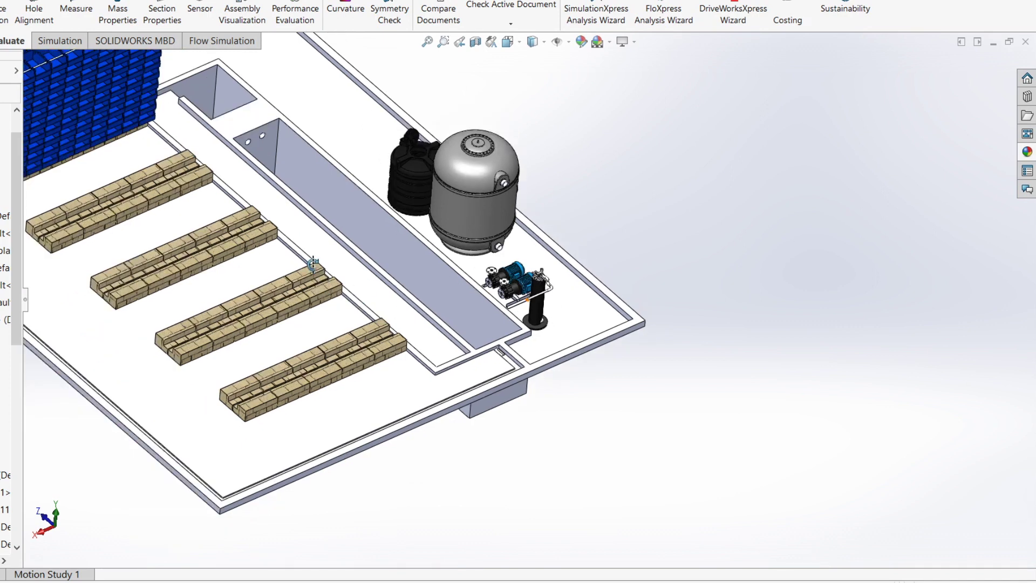
middle_drag(319, 292, 349, 255)
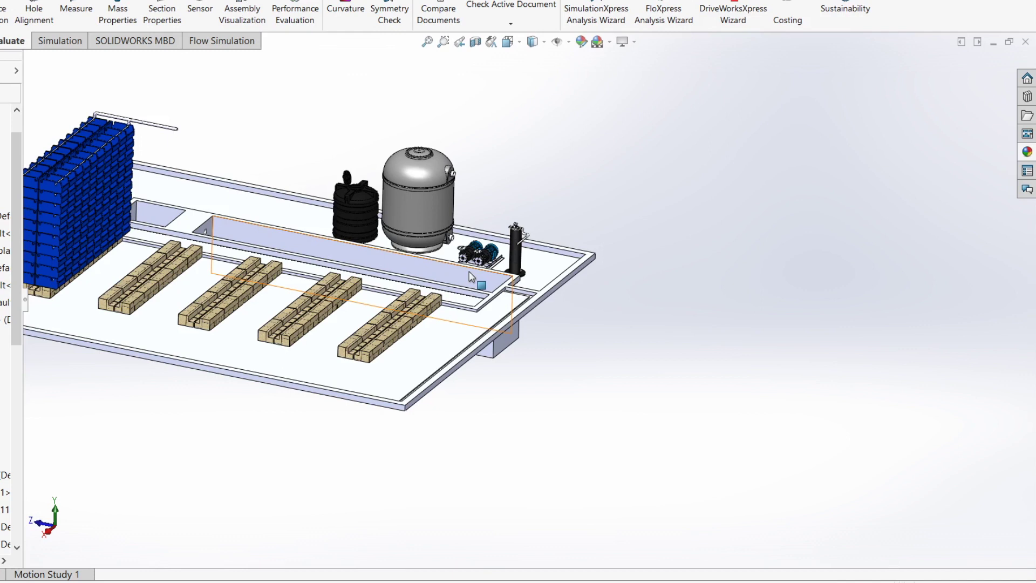
Examine the floor corner with the UV filter and pump skid up close, including the adjoining end of the long tank.
scroll(520, 273, down, 2)
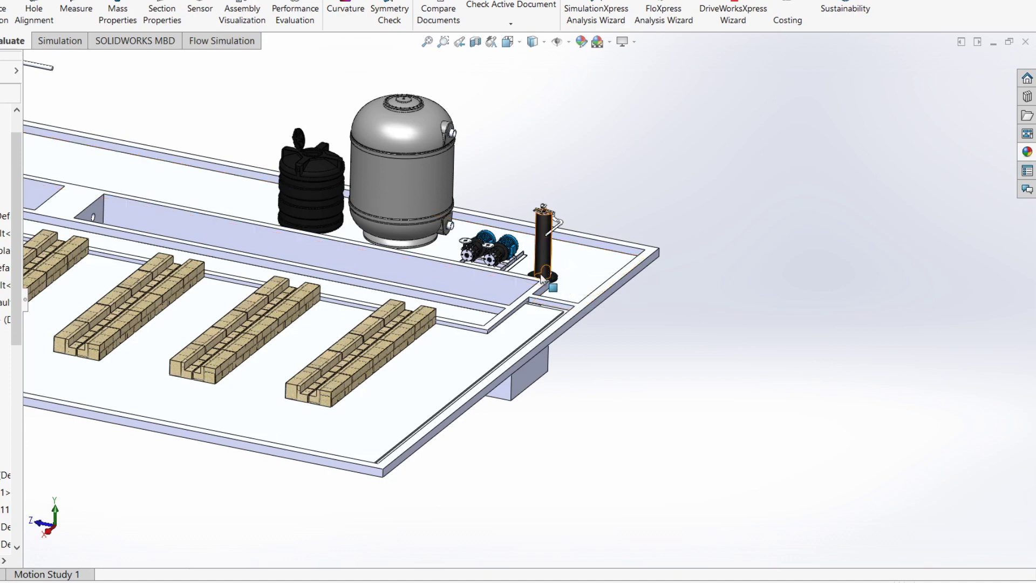
scroll(542, 278, down, 5)
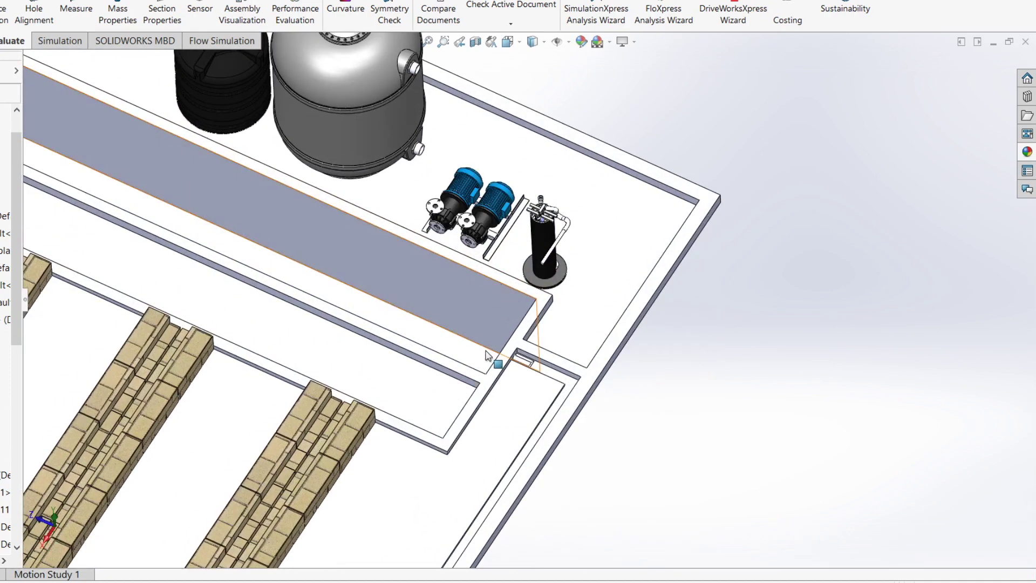
scroll(489, 335, down, 2)
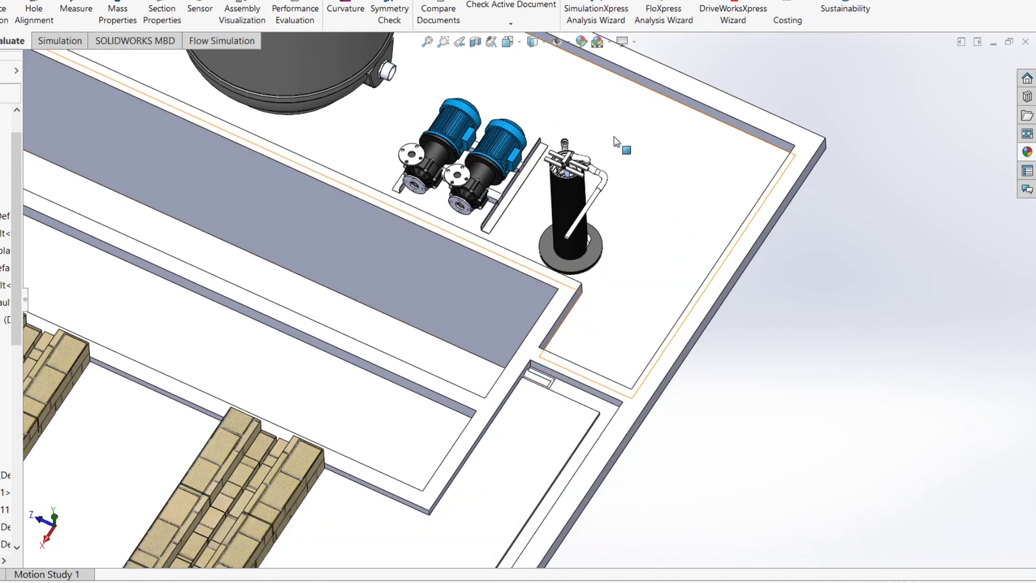
scroll(653, 181, up, 2)
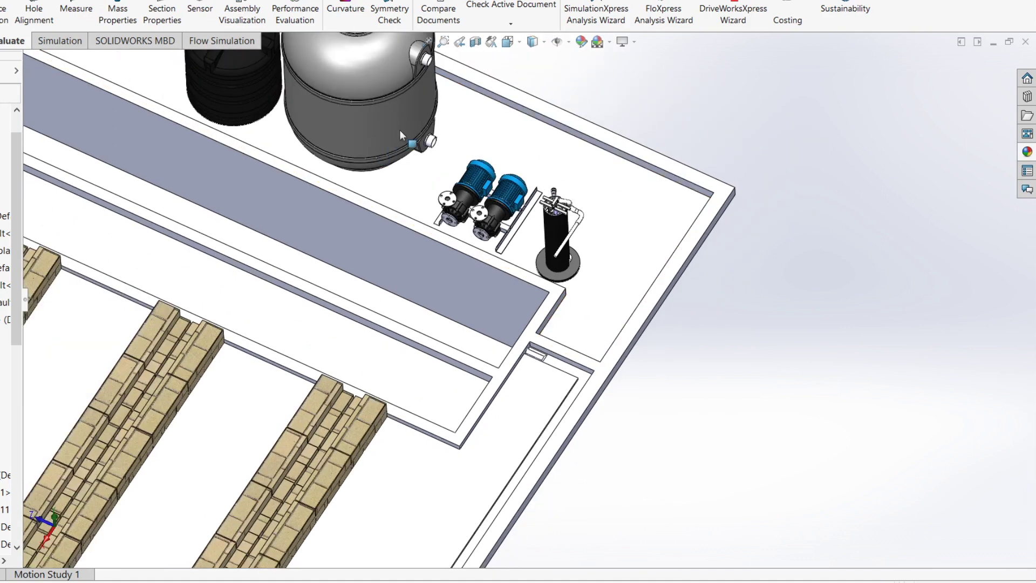
scroll(287, 68, up, 1)
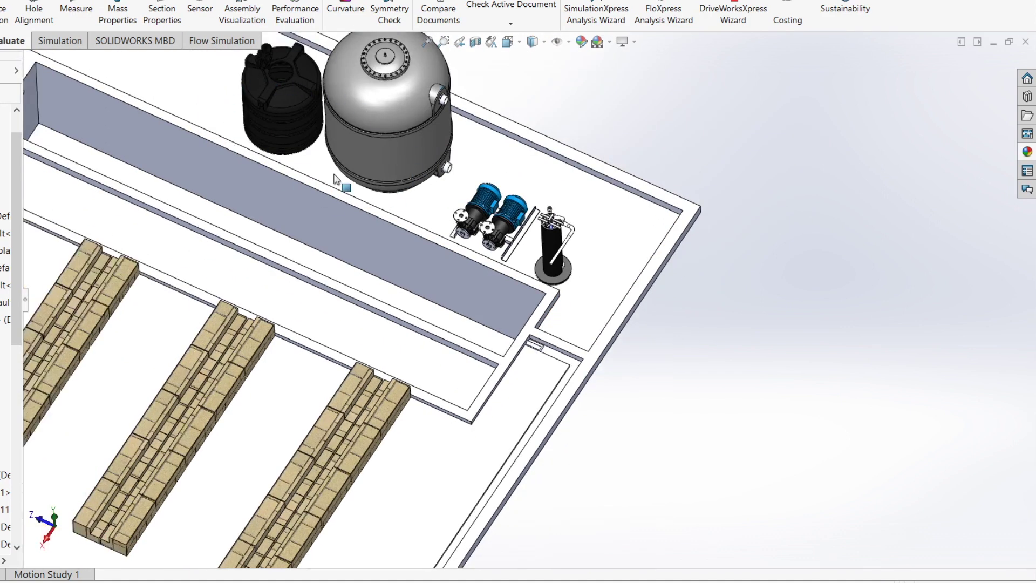
Examine the layout from the crab box rack and brick supports across the long tank to the row of filtration equipment.
scroll(301, 115, up, 1)
key(z)
key(z)
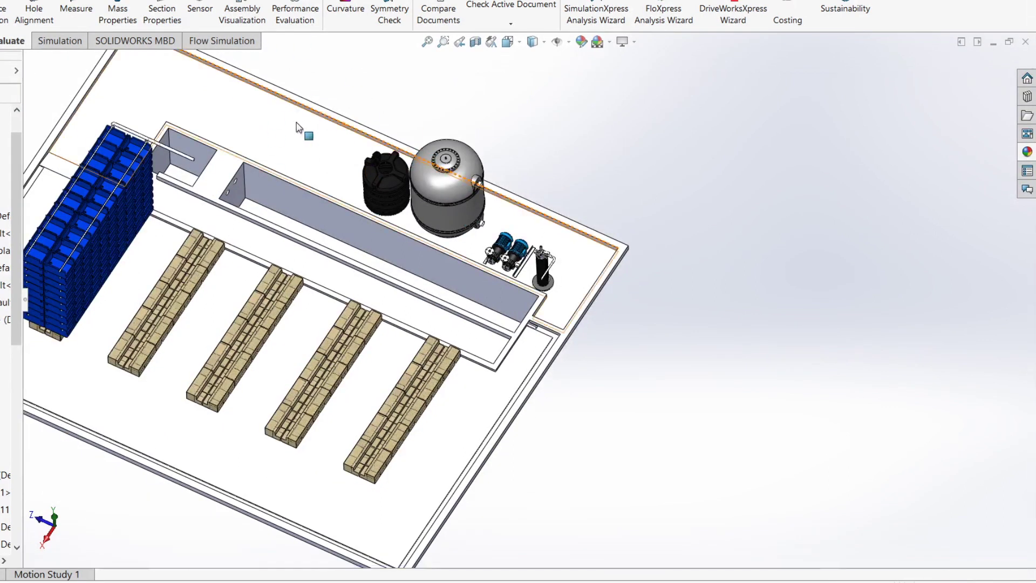
scroll(200, 267, down, 2)
scroll(200, 267, down, 2)
scroll(335, 290, down, 2)
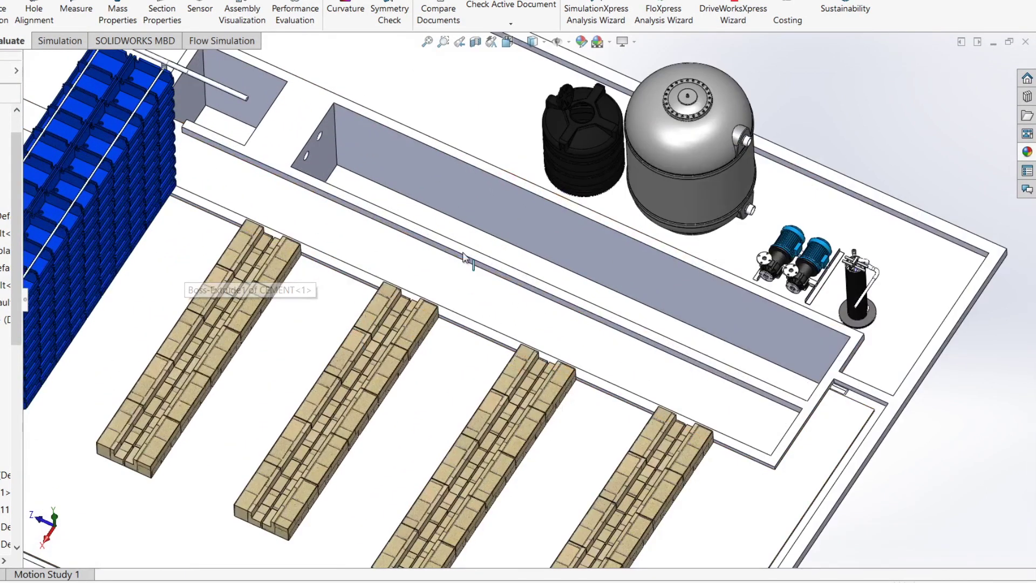
Examine the complete facility with all crab box racks, their overhead supply pipe, the sand filter and the water storage tank.
scroll(438, 323, up, 2)
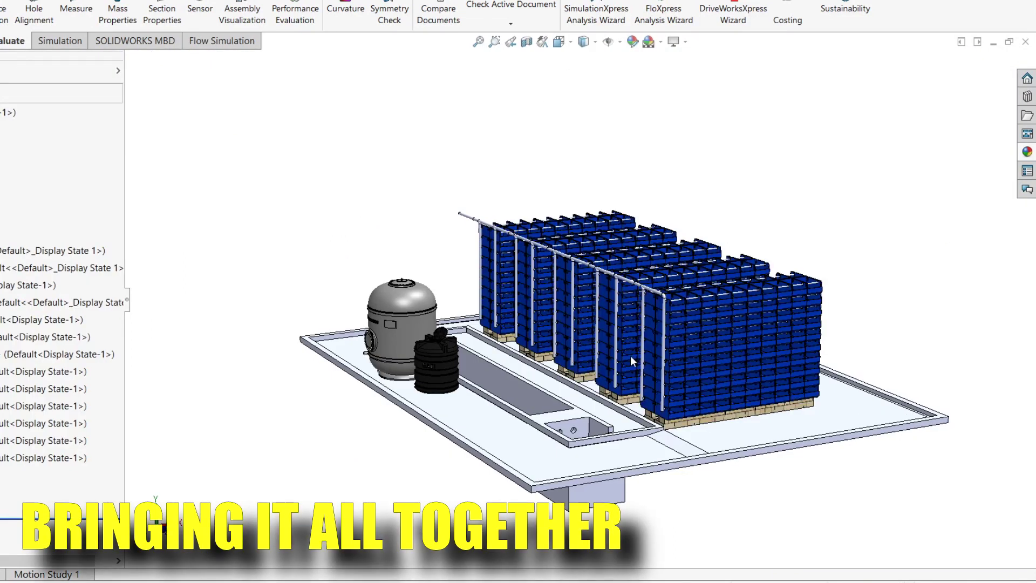
scroll(631, 354, down, 1)
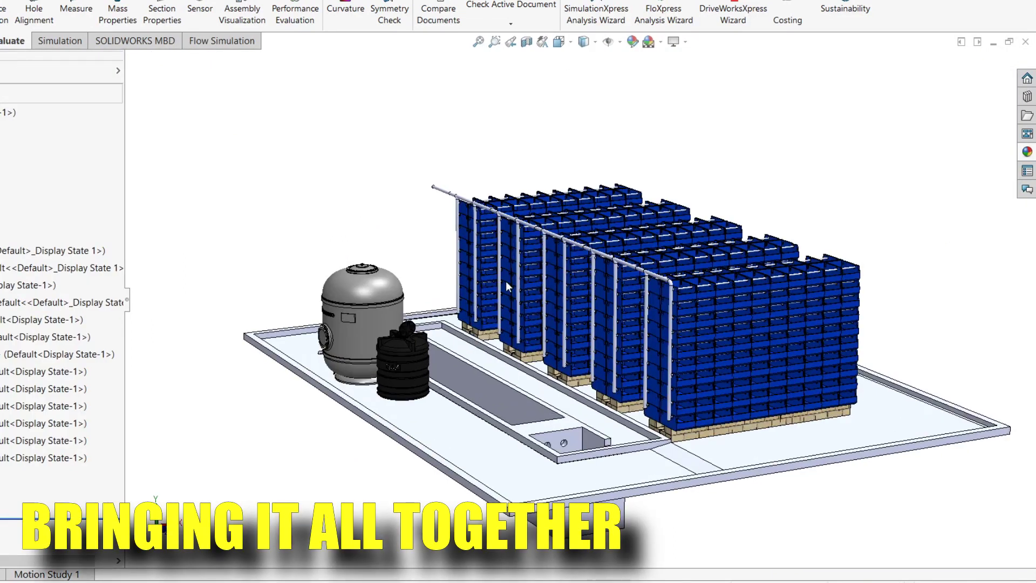
scroll(634, 362, down, 1)
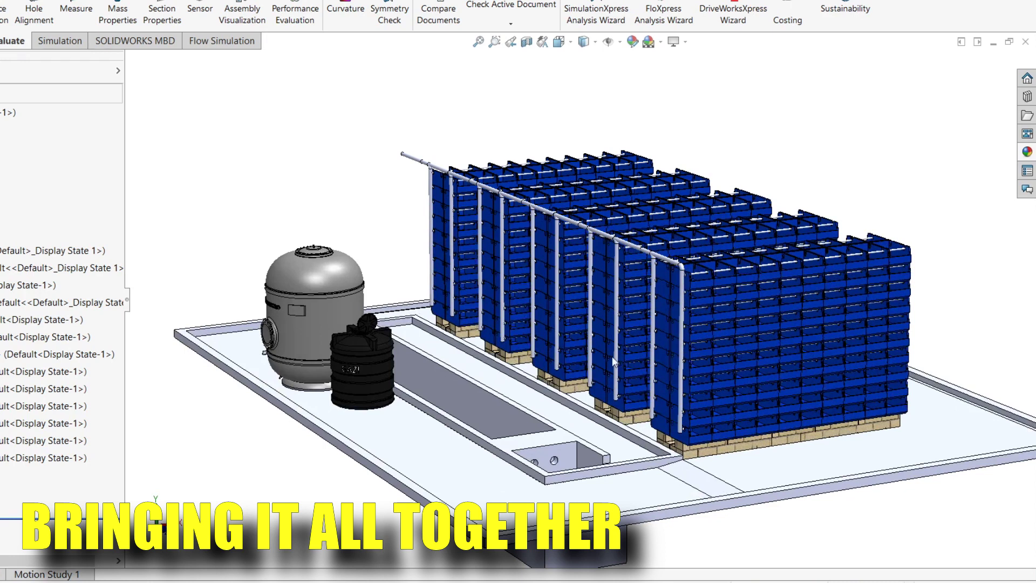